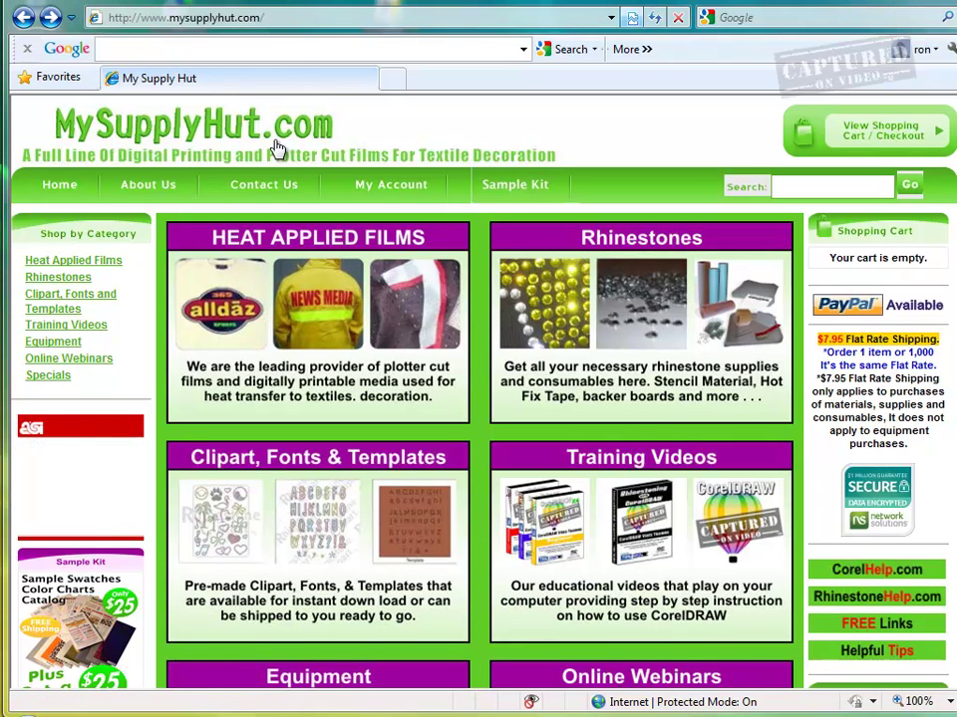
- Add the Variety 1 set from Clipart Sets to the cart, giving a $49.00 subtotal
left_click(329, 495)
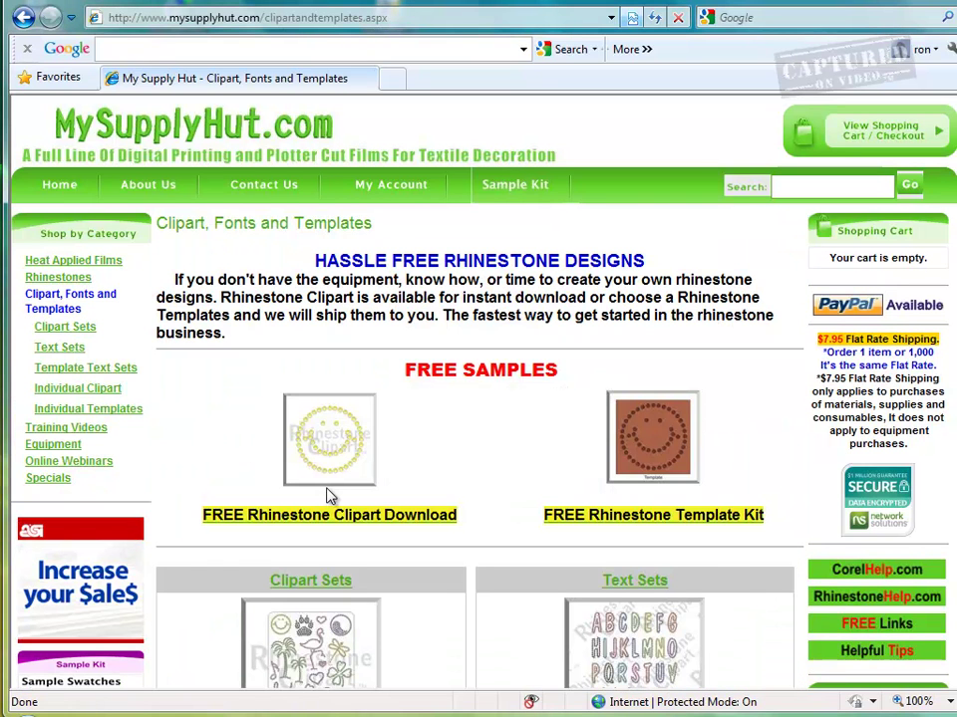
scroll(329, 495, "down", 3)
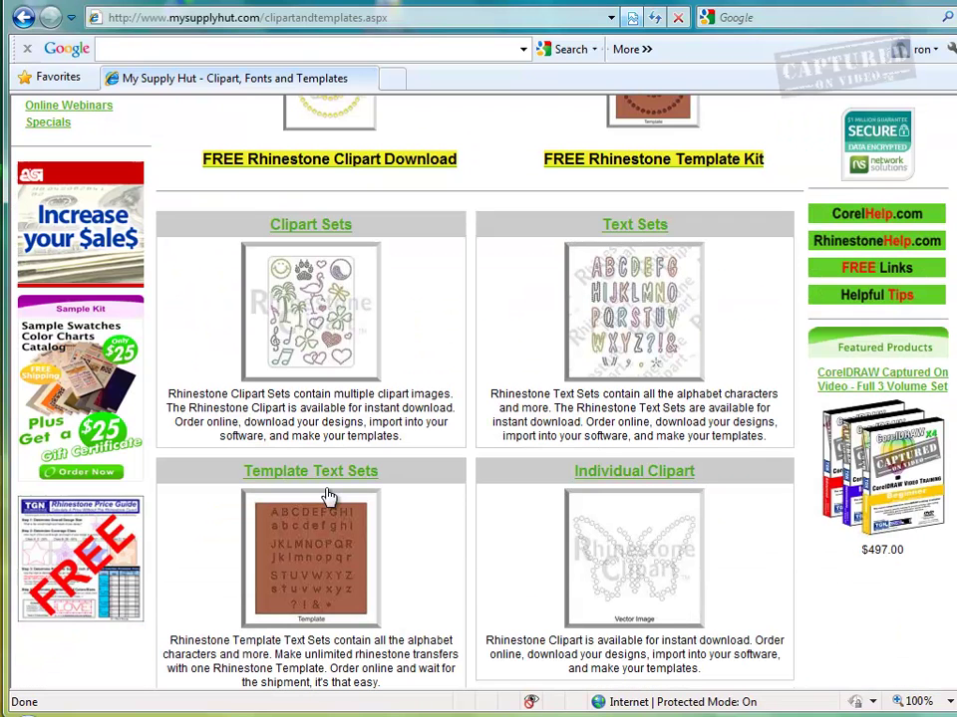
left_click(297, 233)
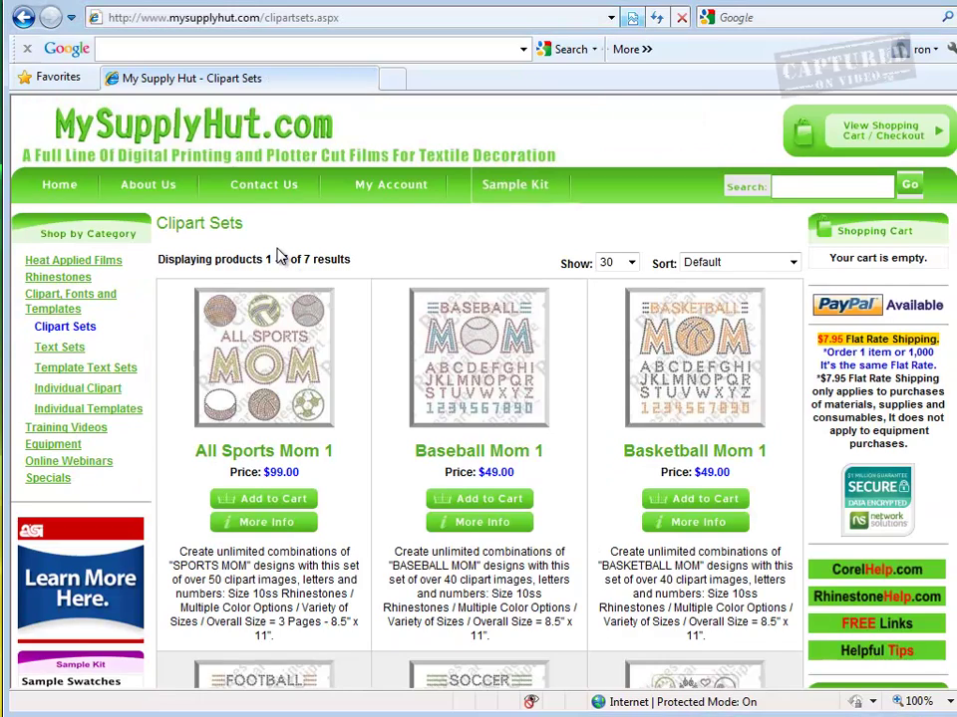
scroll(288, 267, "down", 4)
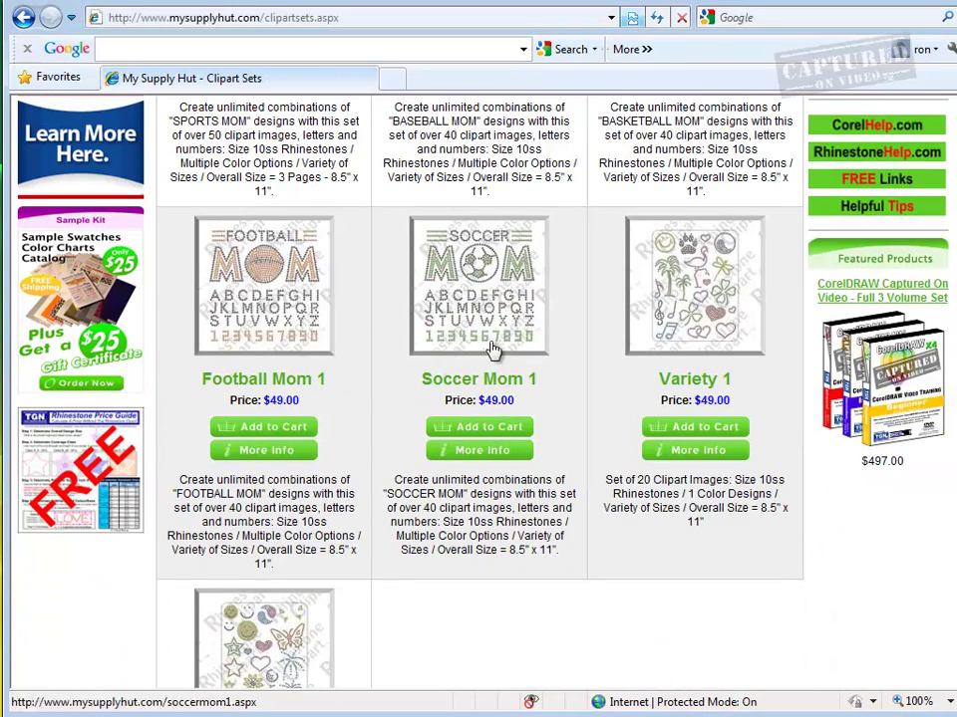
left_click(693, 429)
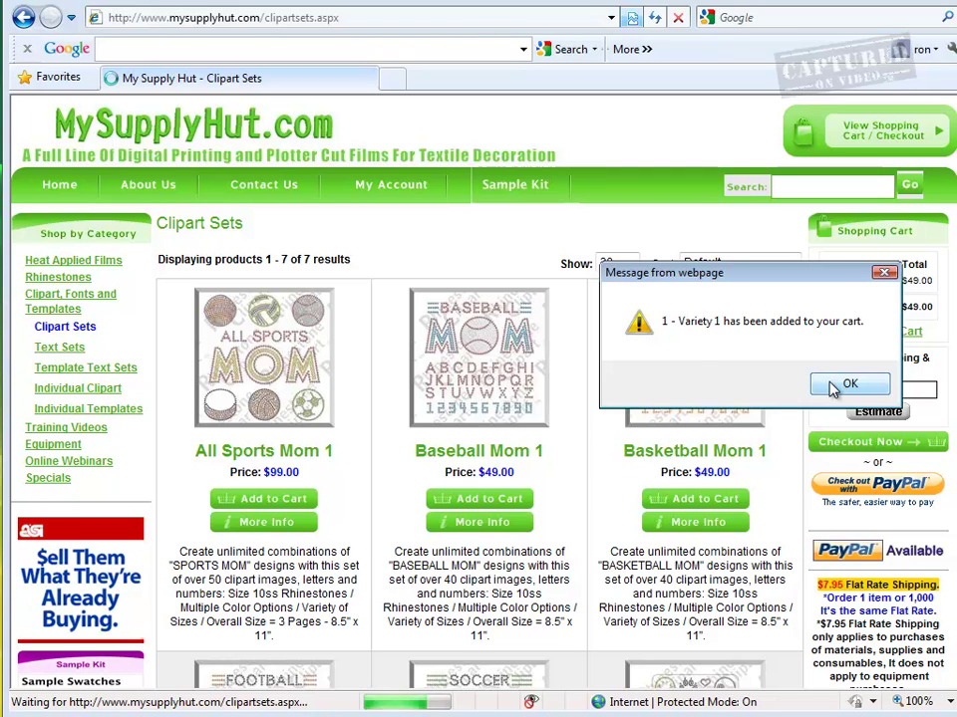
left_click(833, 387)
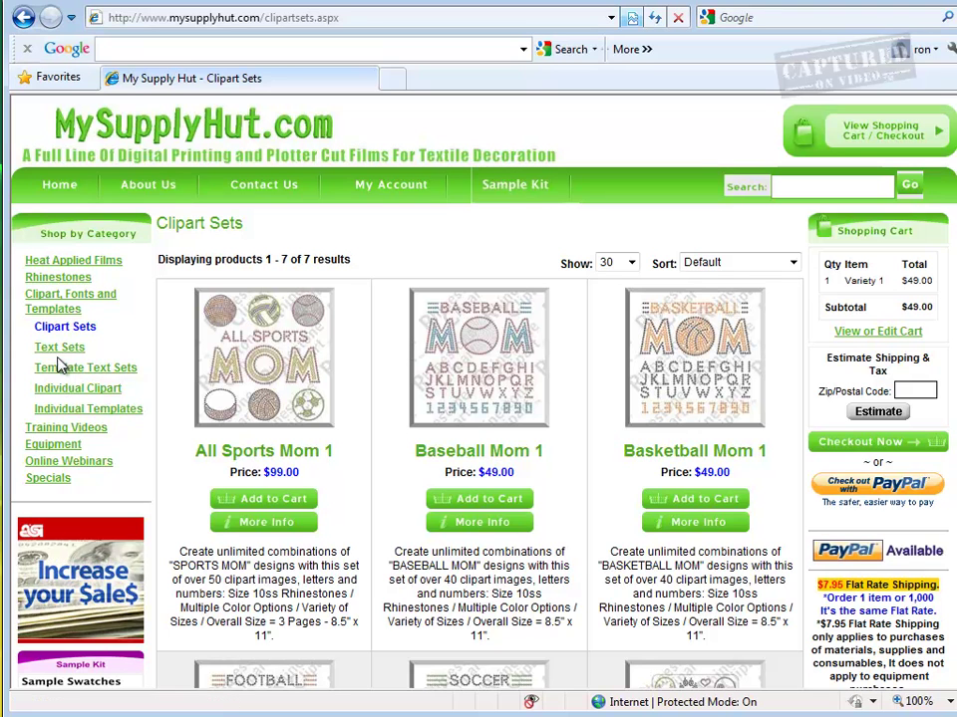
- Add the Casual 2" set from Text Sets to the cart and dismiss the confirmation
left_click(57, 350)
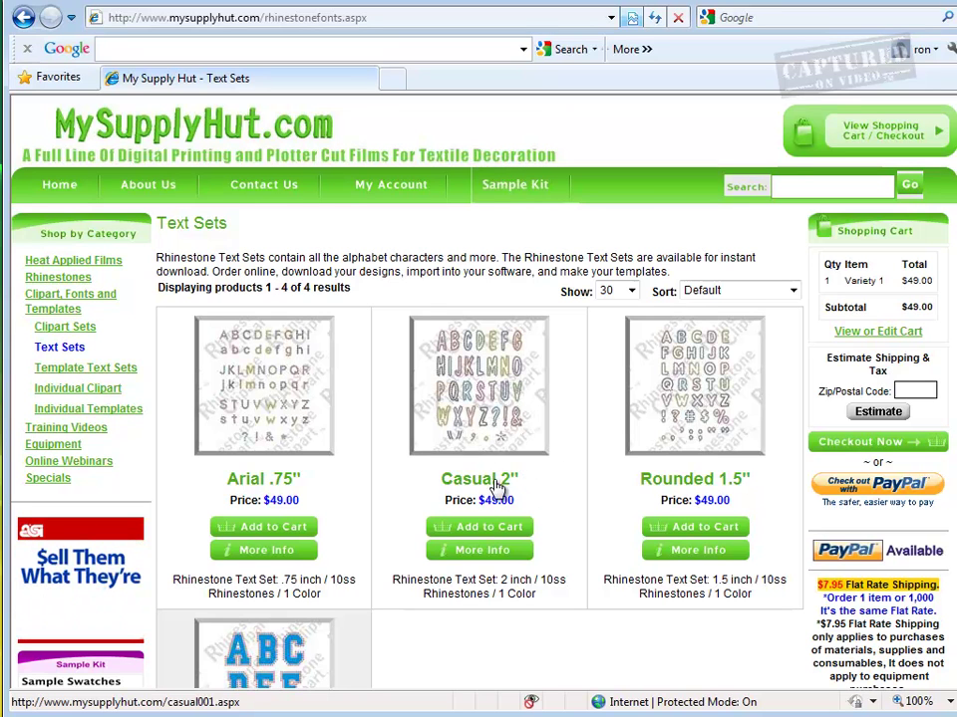
left_click(475, 536)
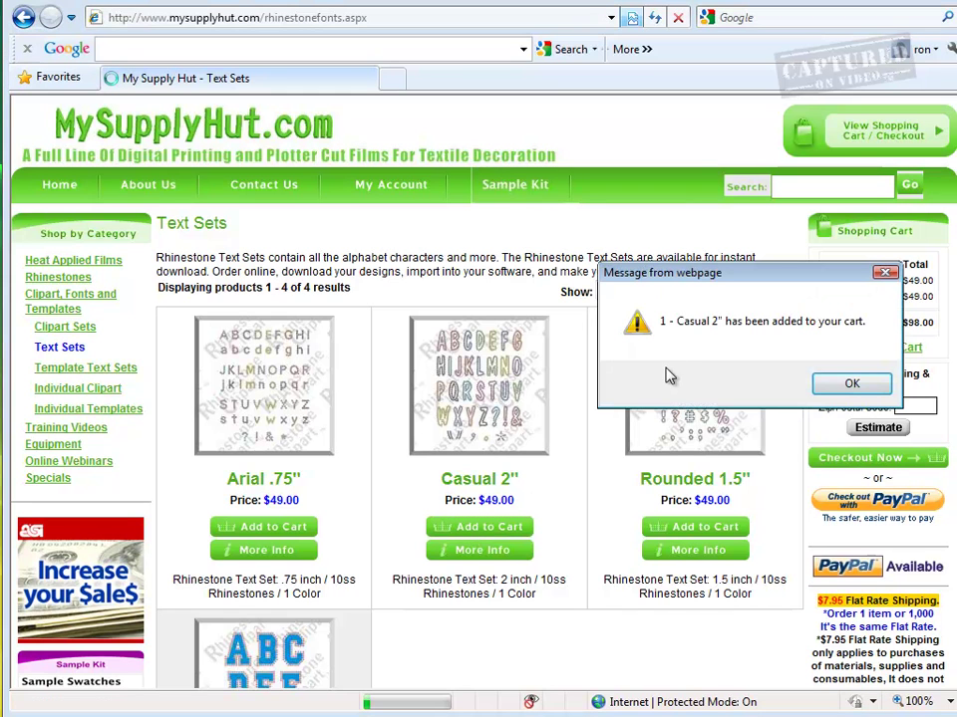
left_click(850, 386)
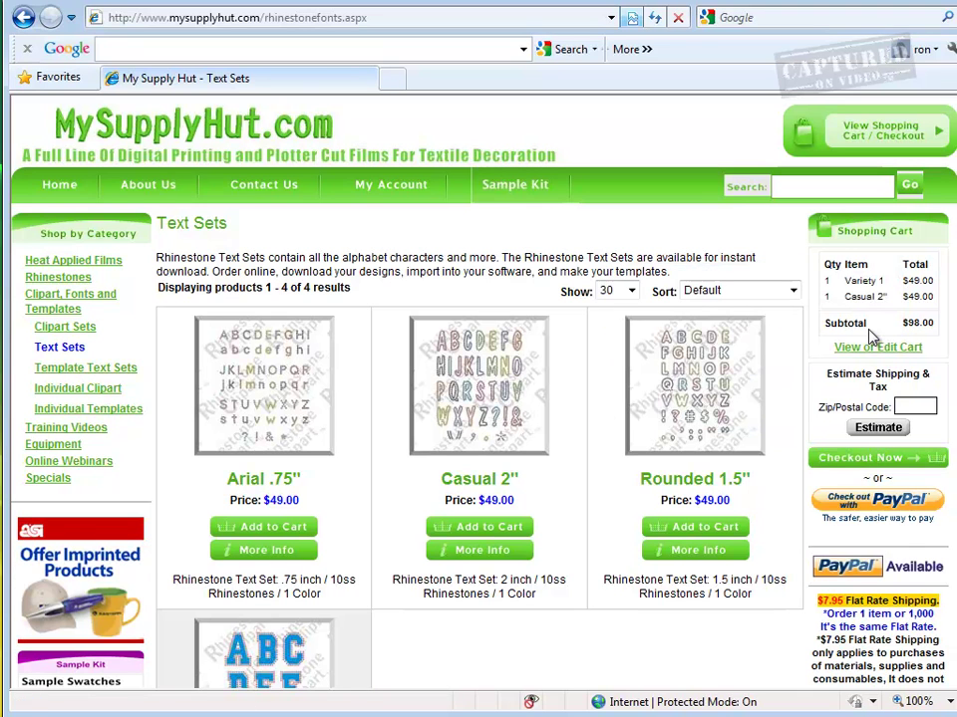
- Check out as a returning customer with Remember Me ticked, then review the prefilled shipping and billing details
left_click(841, 460)
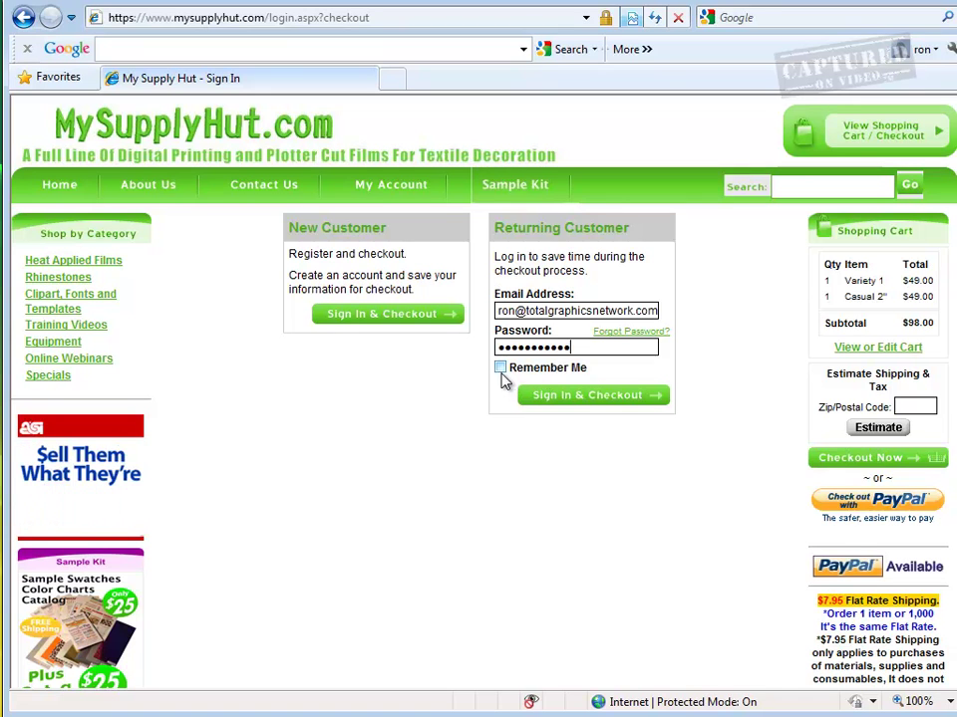
left_click(500, 368)
left_click(578, 400)
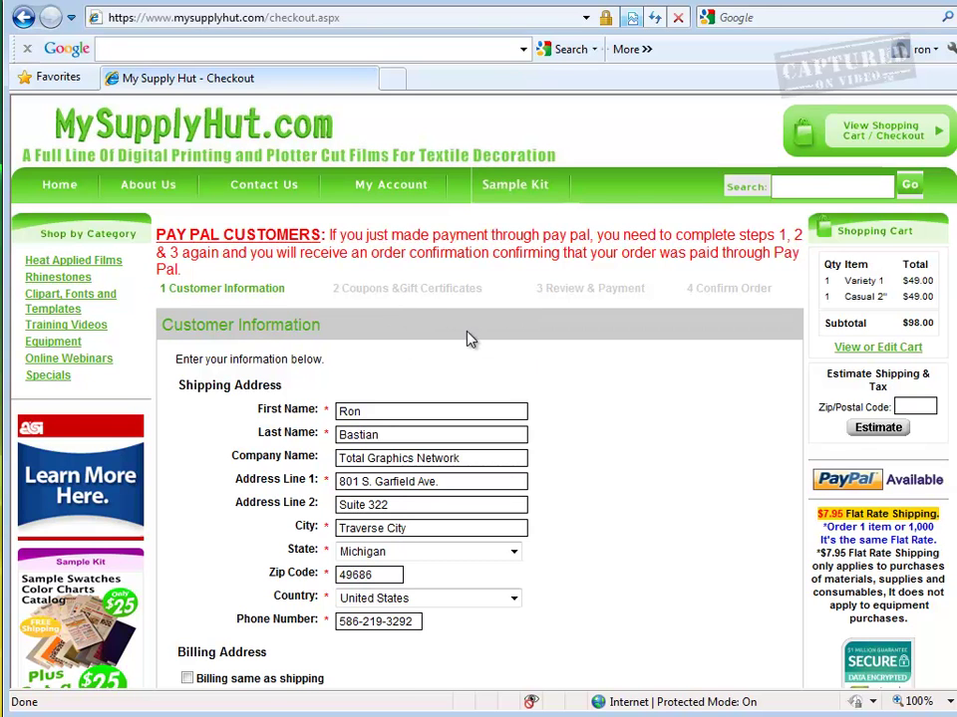
scroll(472, 339, "down", 5)
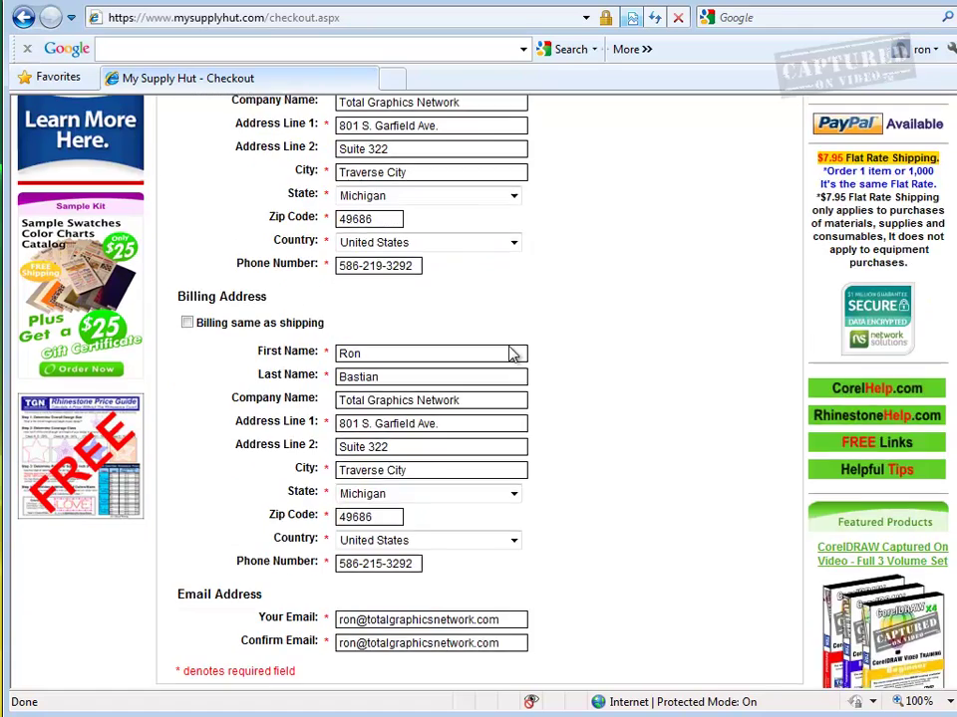
scroll(510, 354, "down", 3)
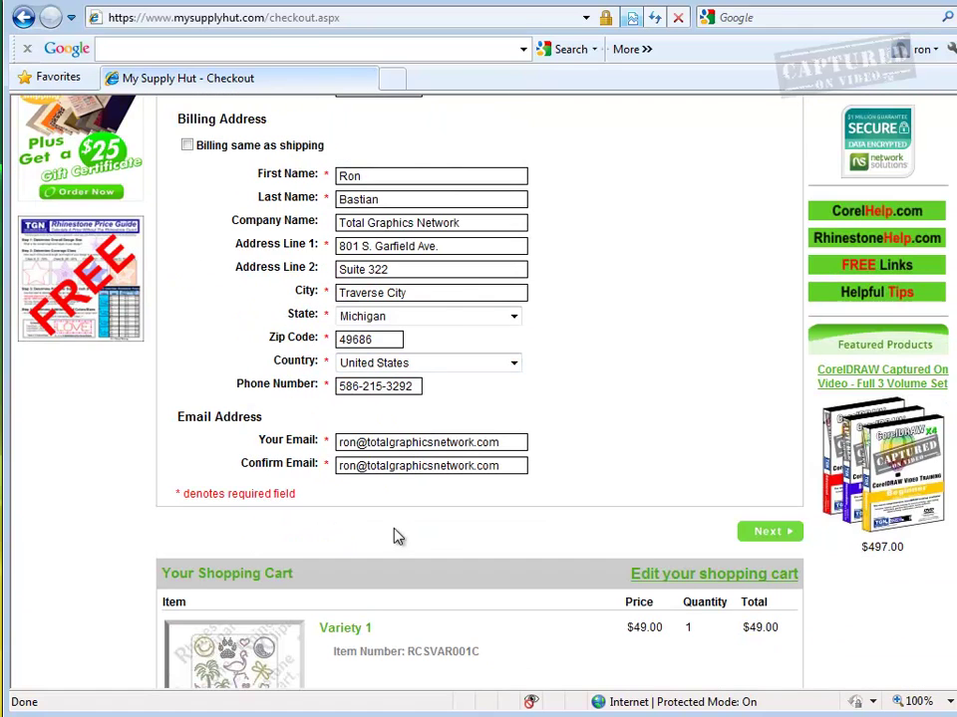
- Move past coupons and accept the shipping, return and privacy policies
left_click(761, 533)
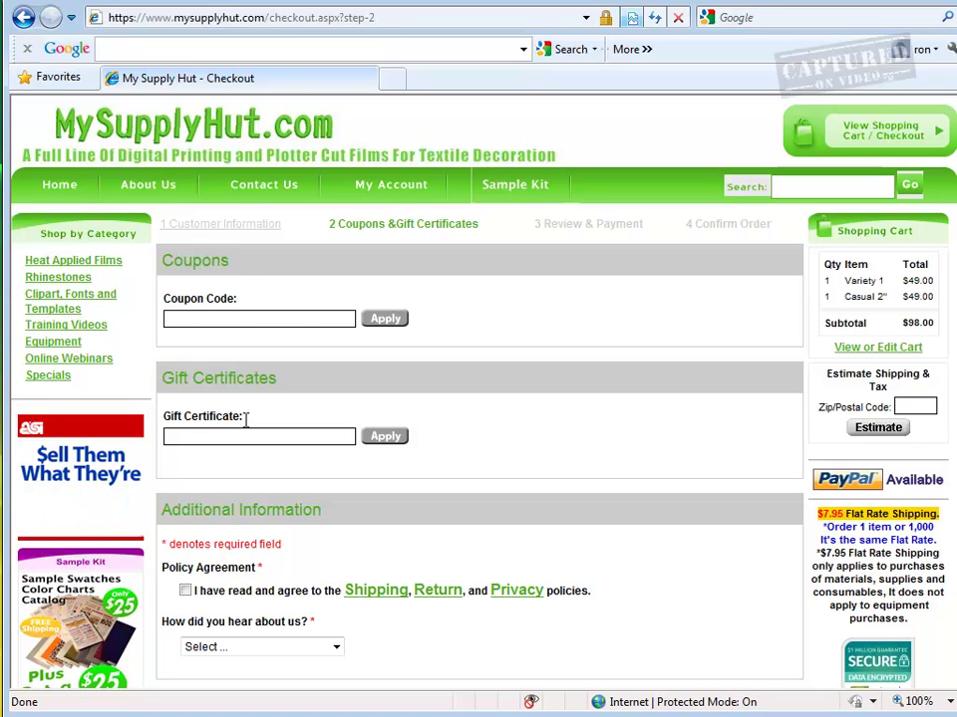
scroll(528, 458, "down", 3)
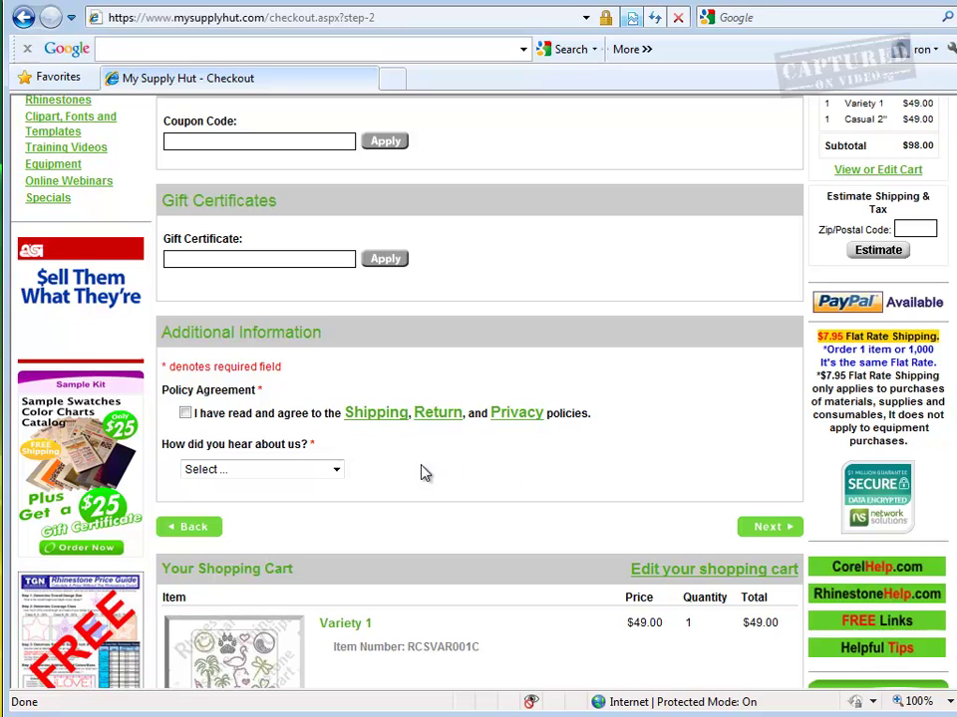
left_click(185, 414)
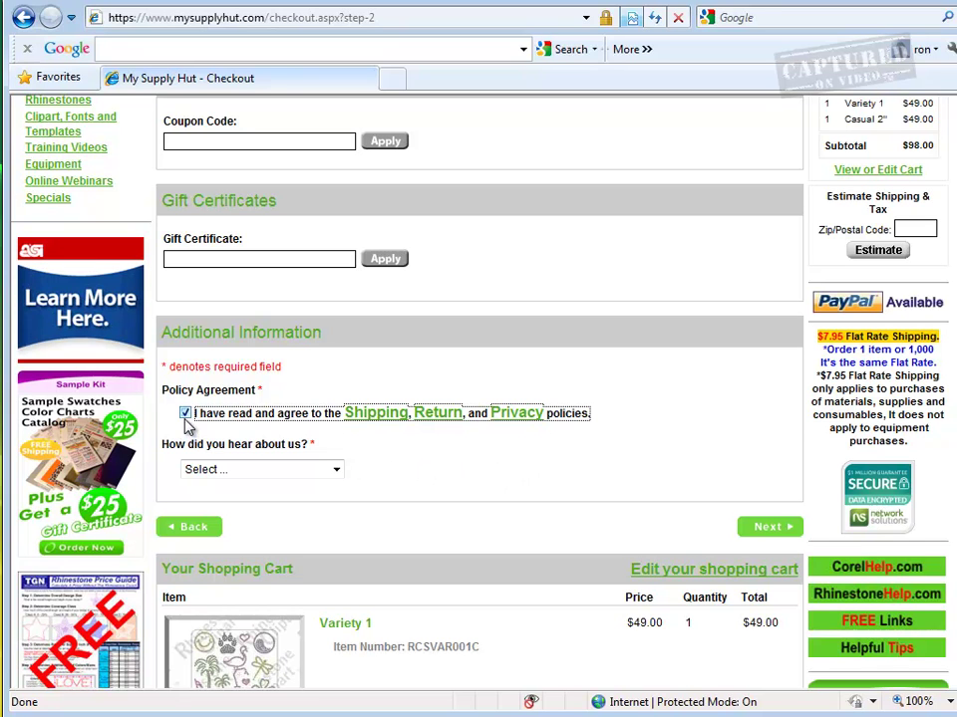
- Pick the referring person as the referral source and advance to the $98.00 payment form
left_click(336, 472)
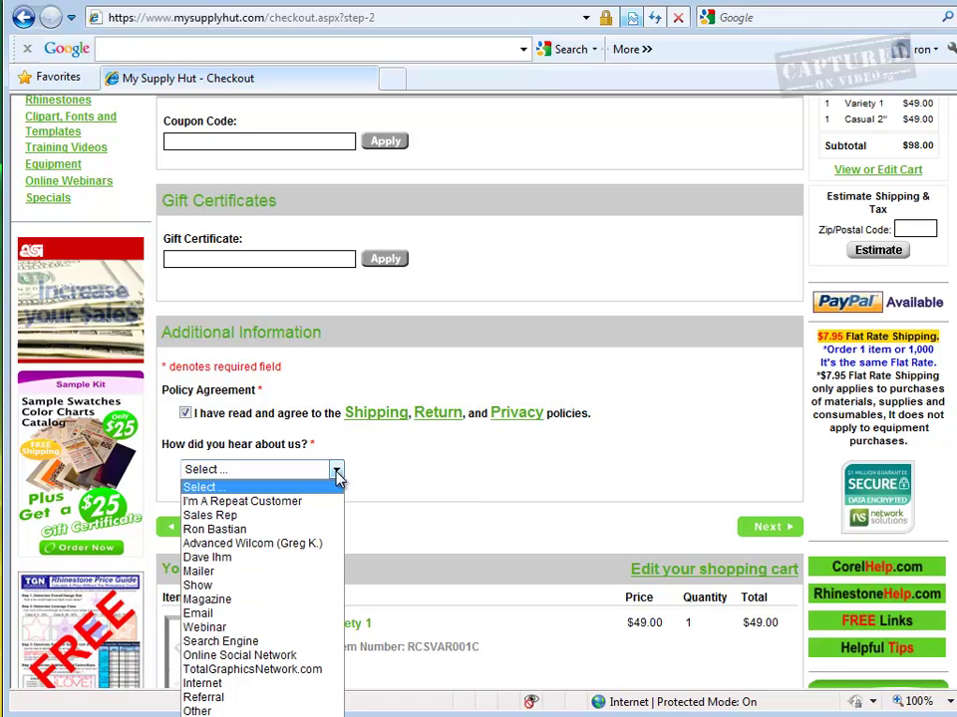
left_click(214, 529)
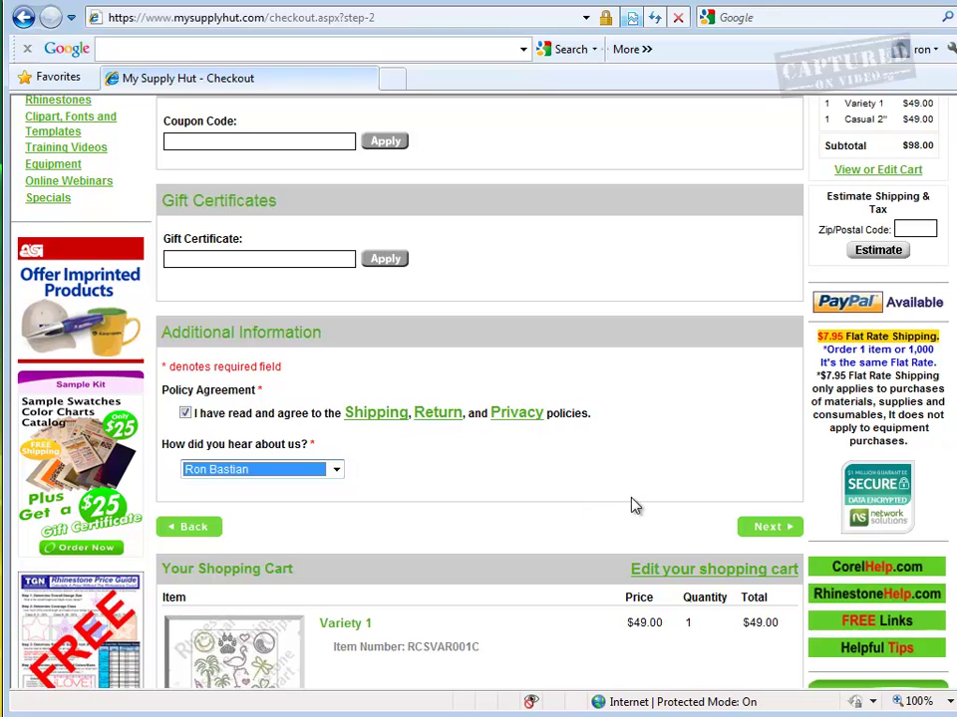
left_click(763, 537)
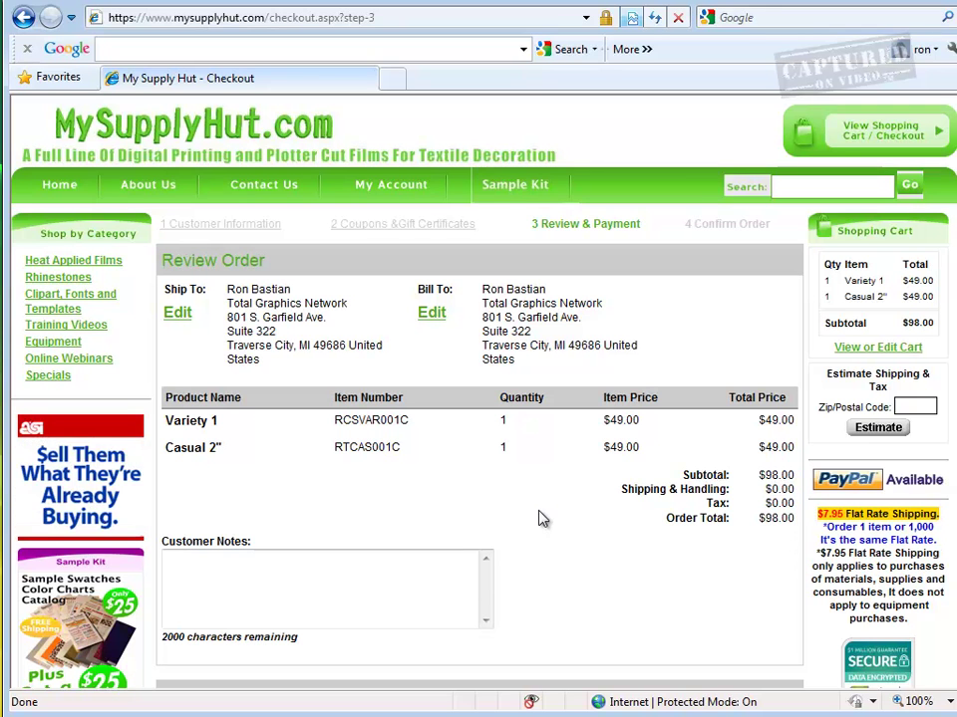
scroll(538, 518, "down", 3)
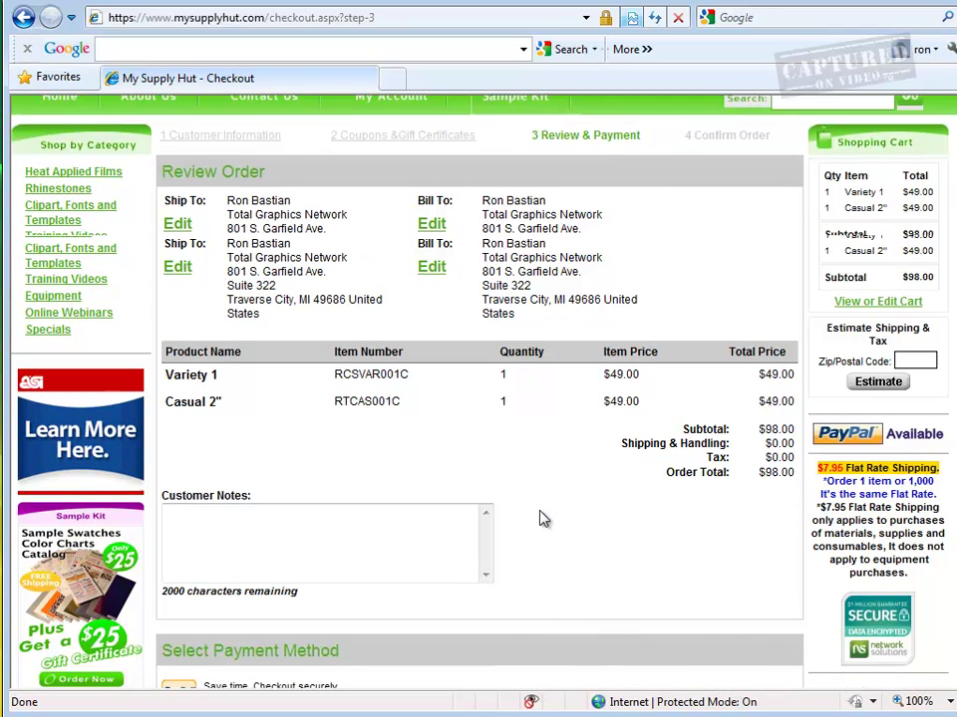
scroll(543, 518, "down", 4)
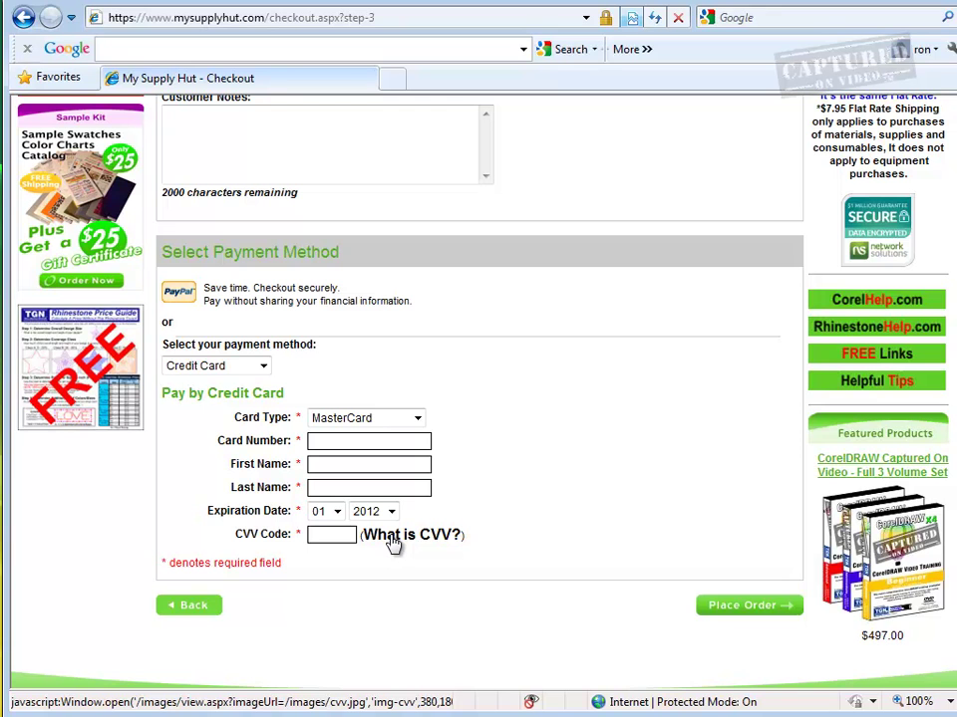
- Place the $98.00 order and scroll to the RCSVAR001C and RTCAS001C zip download links
left_click(735, 610)
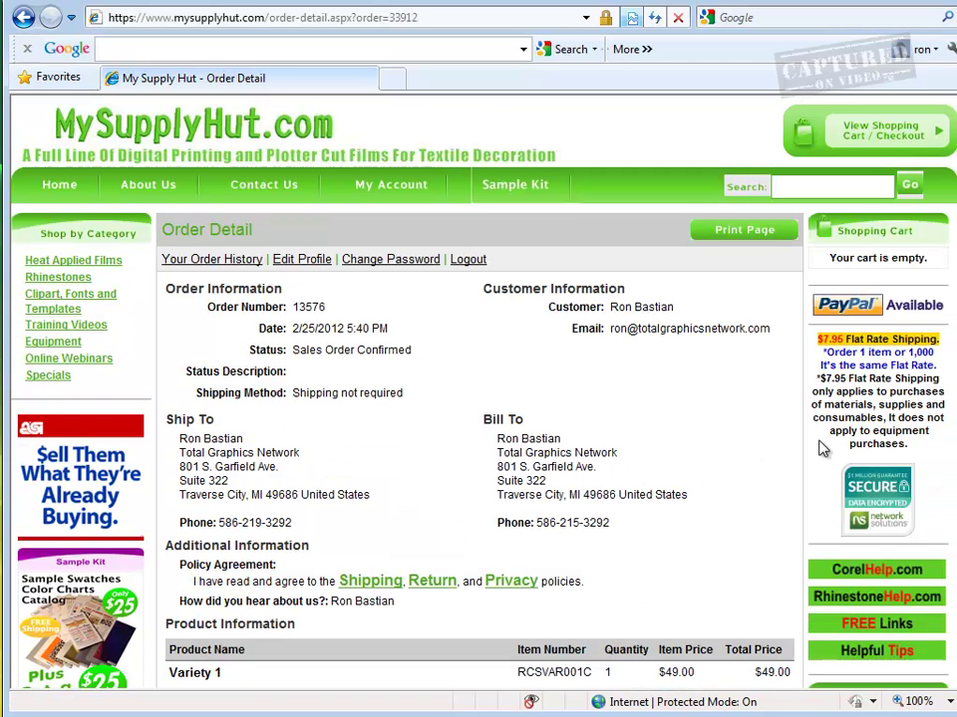
scroll(478, 398, "down", 3)
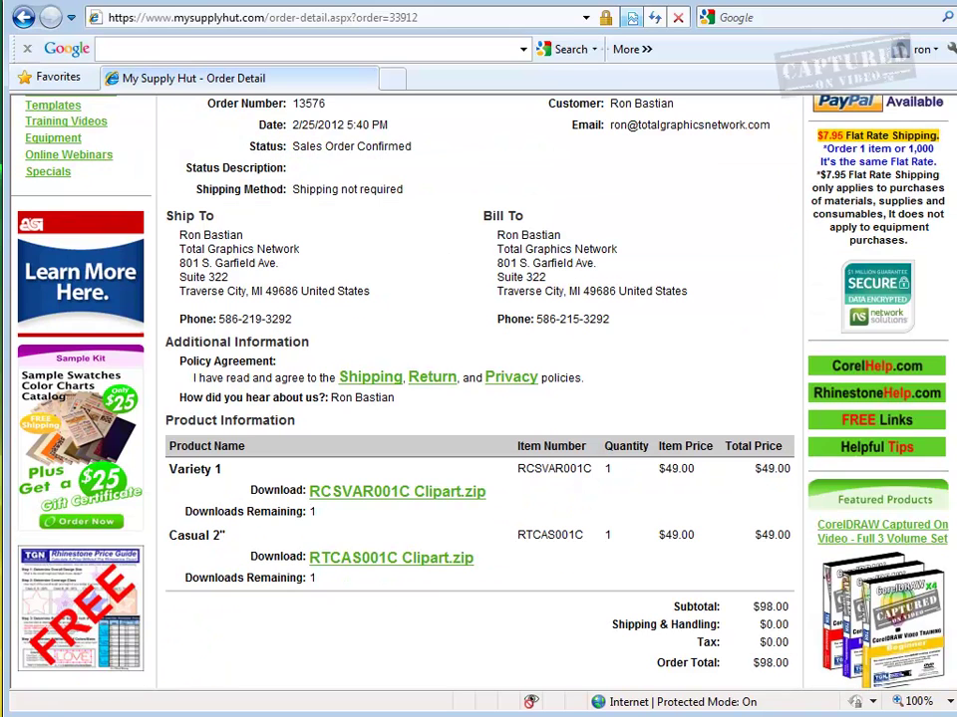
scroll(442, 459, "down", 2)
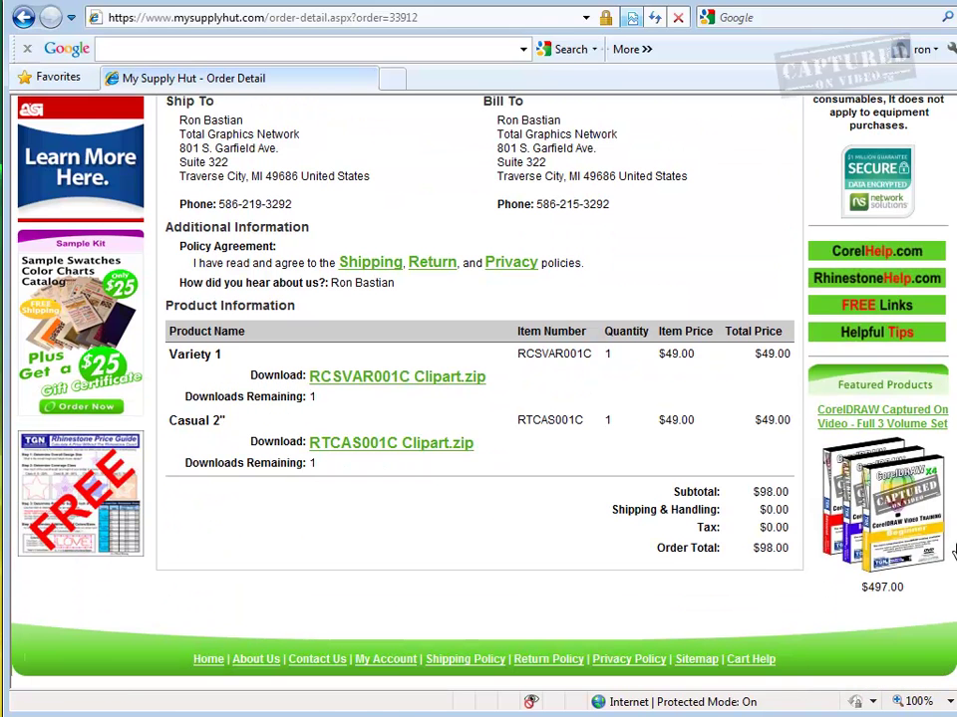
- Start downloading the Variety 1 RCSVAR001C Clipart.zip and choose to save it
left_click(355, 384)
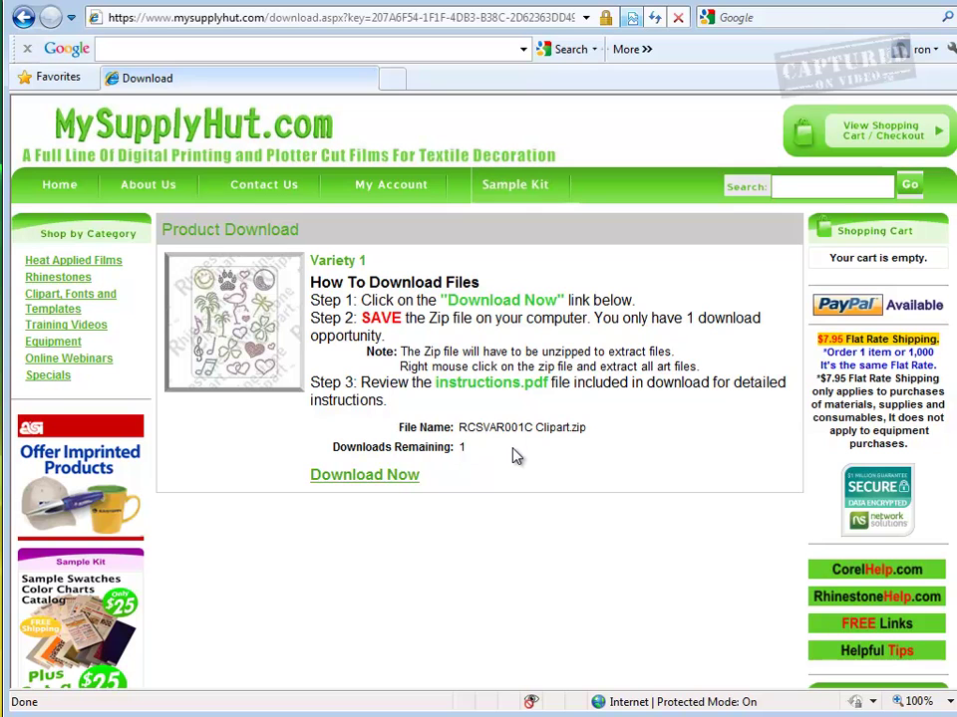
left_click(385, 480)
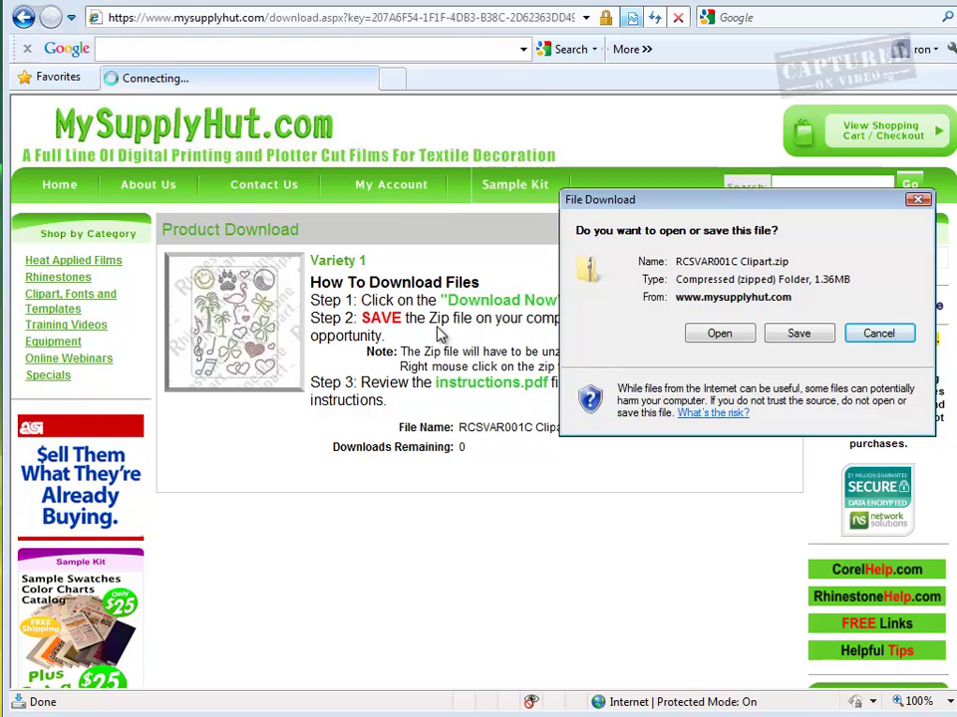
left_click(797, 335)
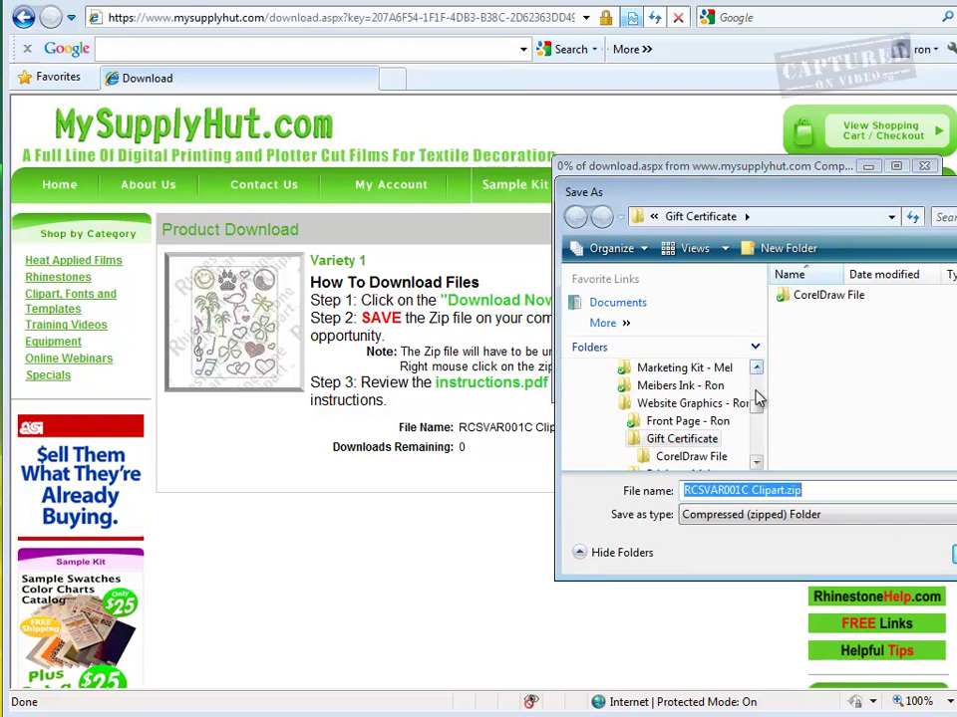
- Save the zip into a new 'Rhinestone clipart' folder in the user's home folder
left_click_drag(757, 412, 759, 386)
left_click(613, 388)
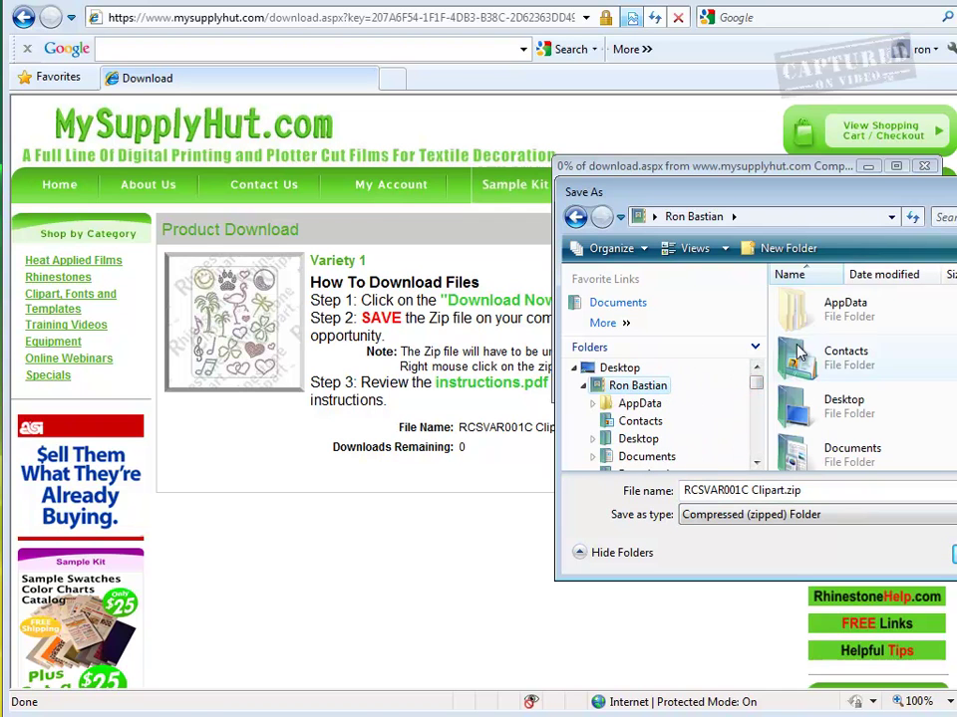
left_click(777, 248)
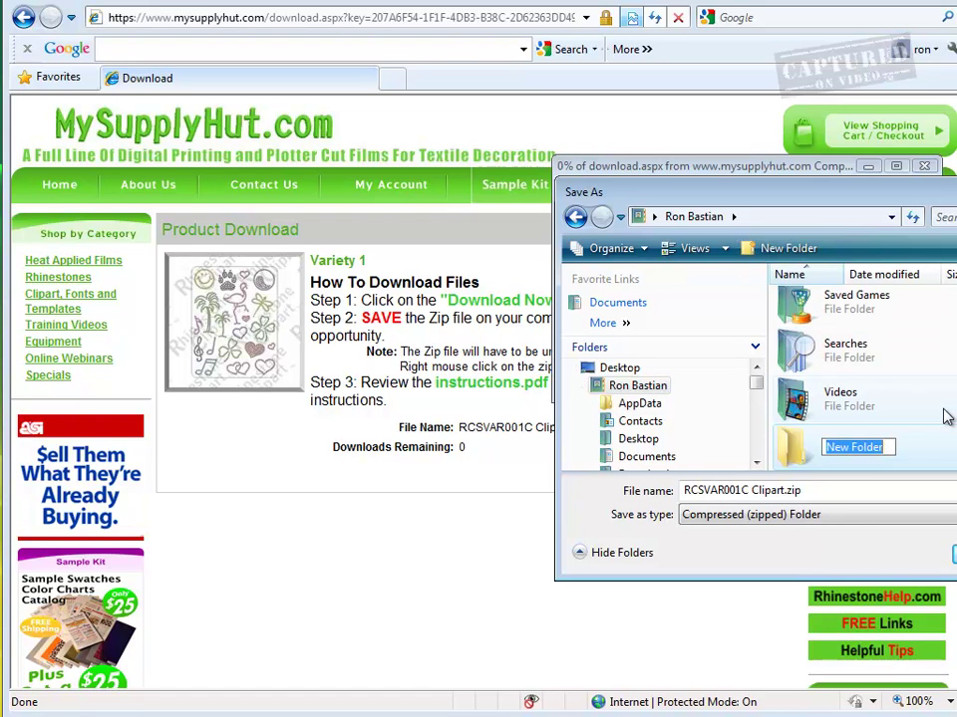
type("Rhinestone clipart")
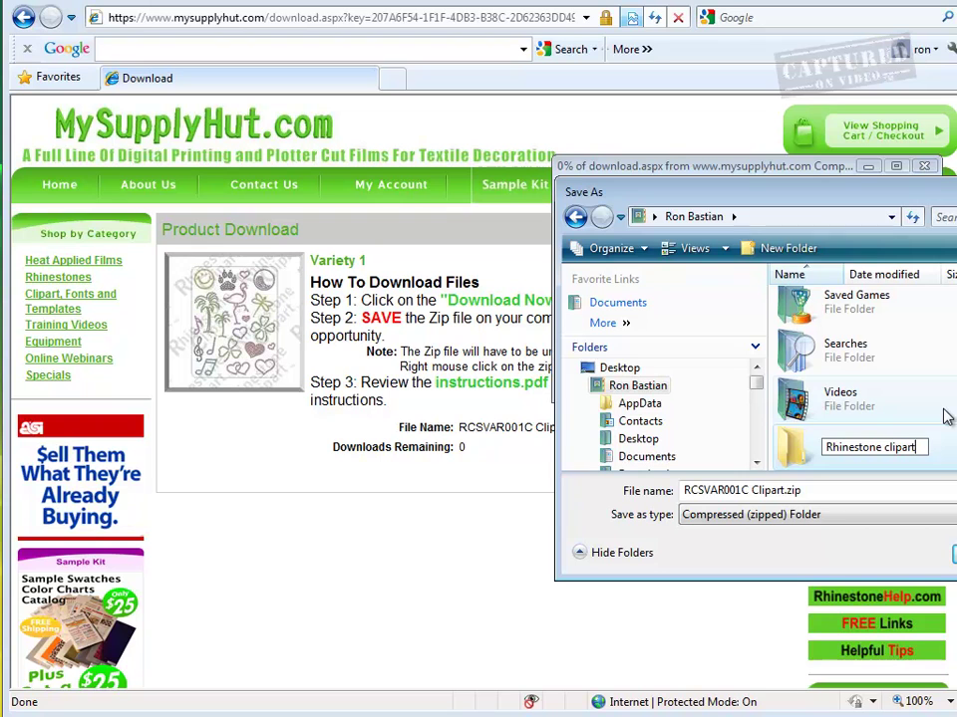
double_click(794, 459)
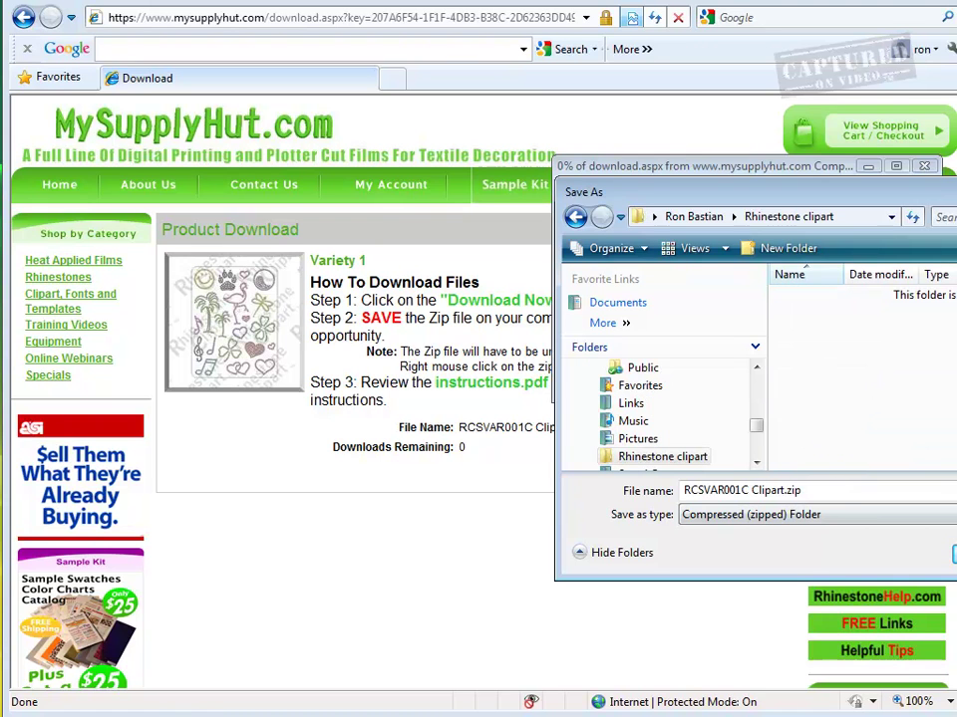
key("Return")
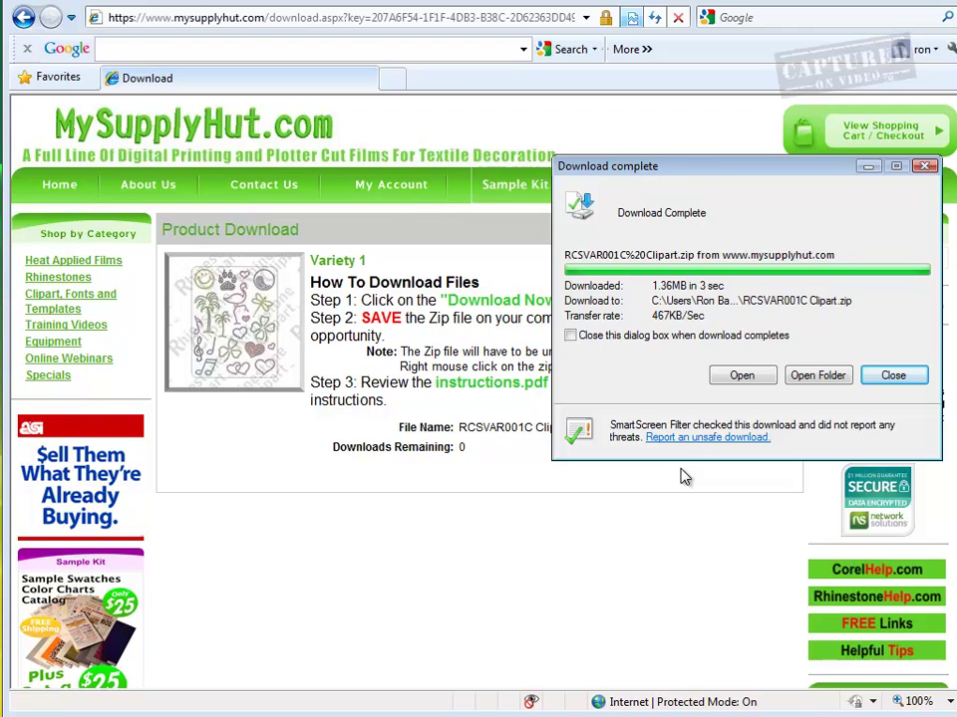
- Move the download-complete notice aside and close it
left_click_drag(680, 168, 609, 170)
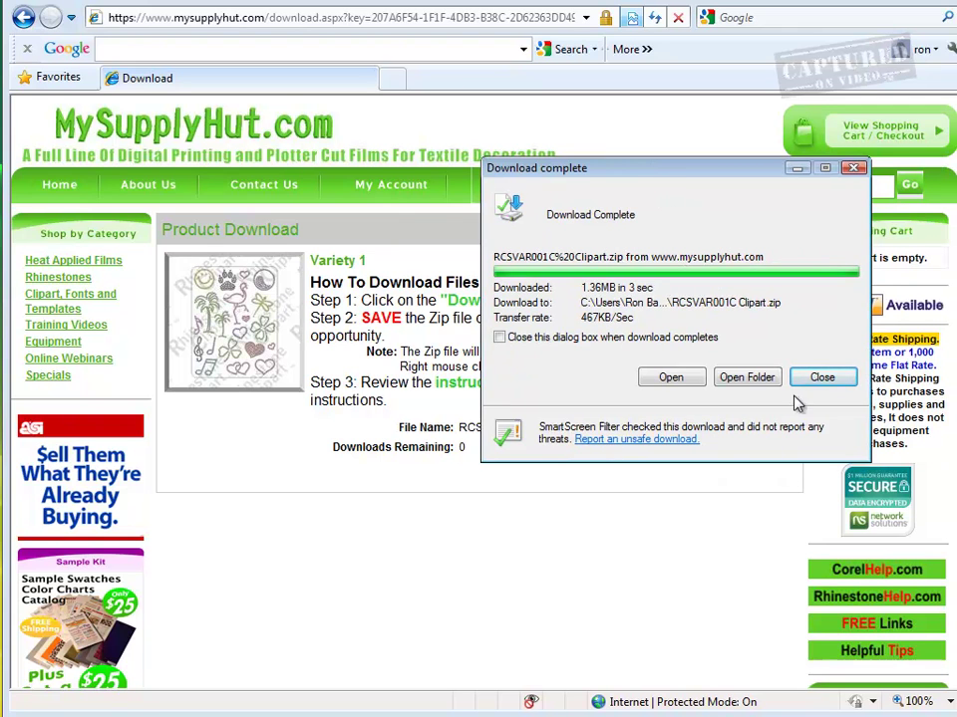
left_click(822, 379)
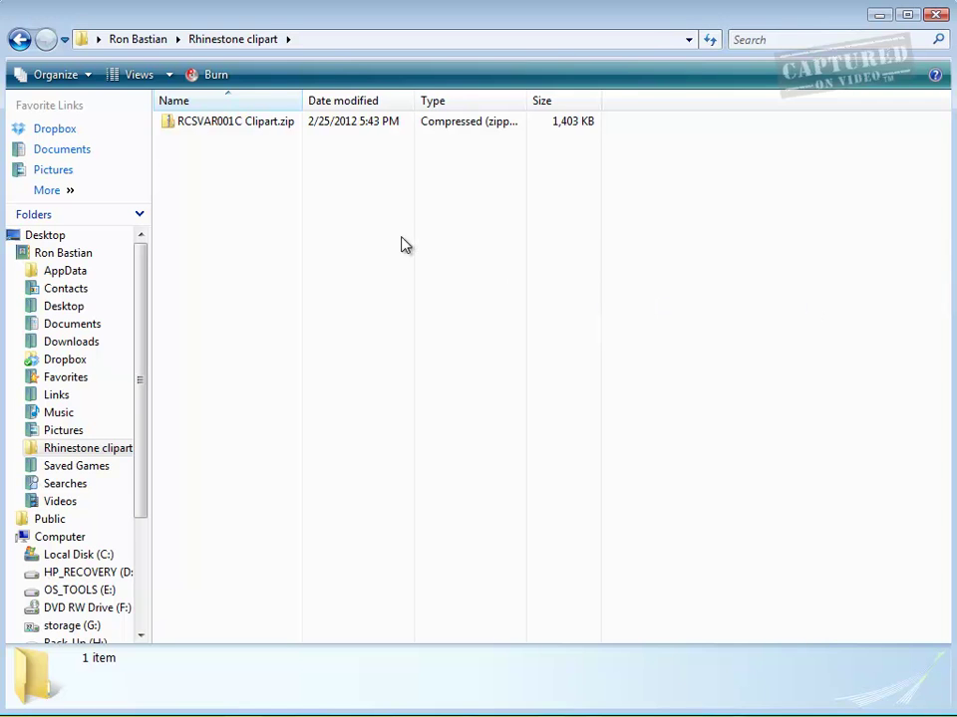
- Extract RCSVAR001C Clipart.zip to the suggested folder and open its Instructions.pdf
right_click(246, 130)
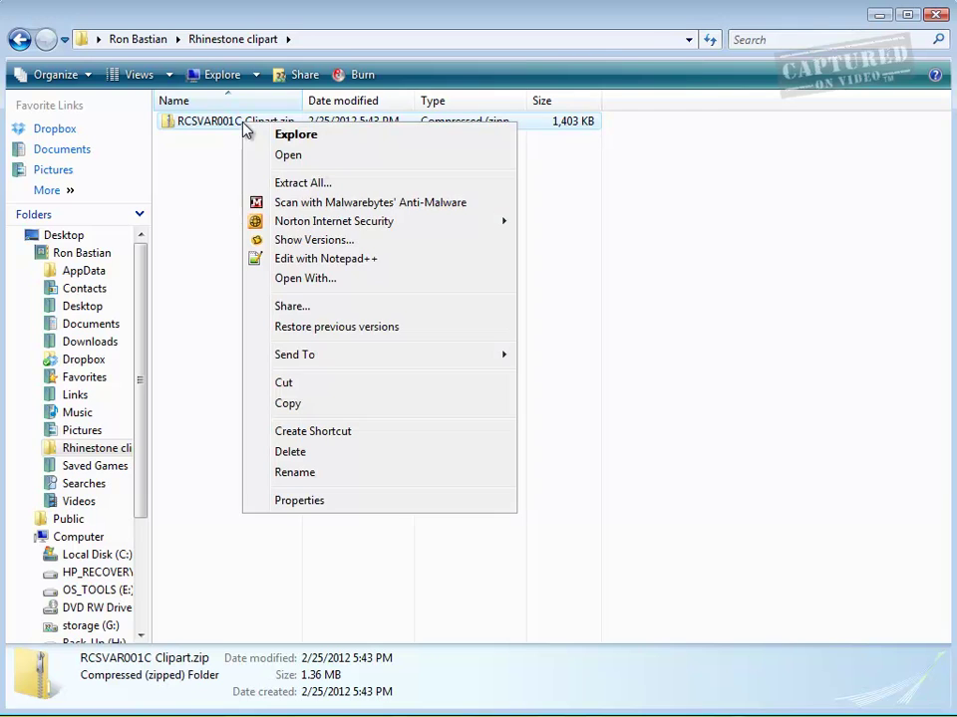
left_click(302, 183)
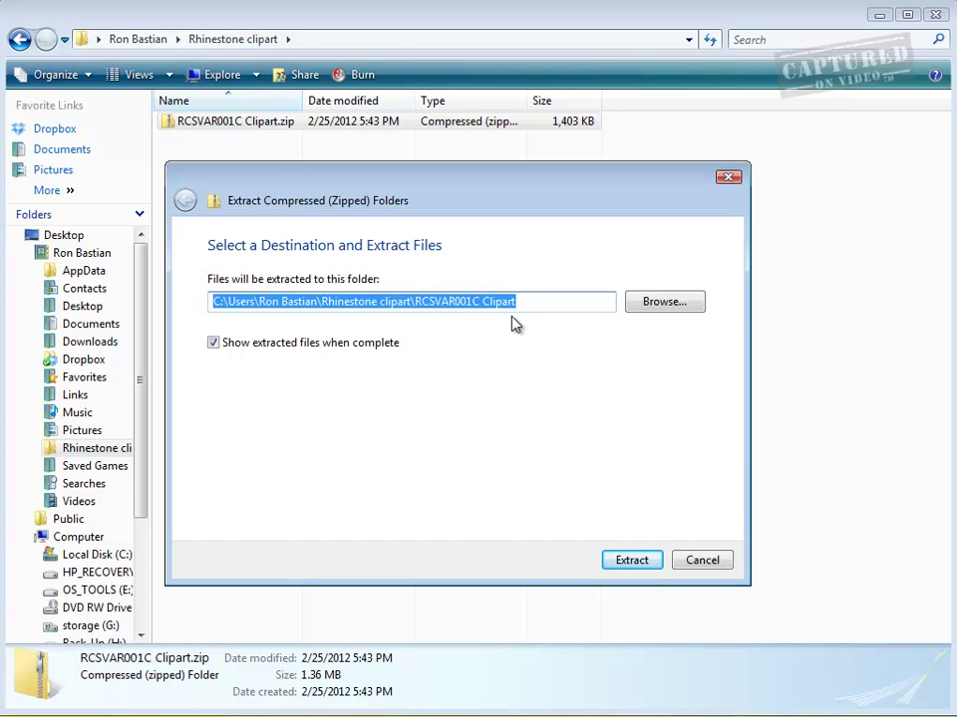
key("Return")
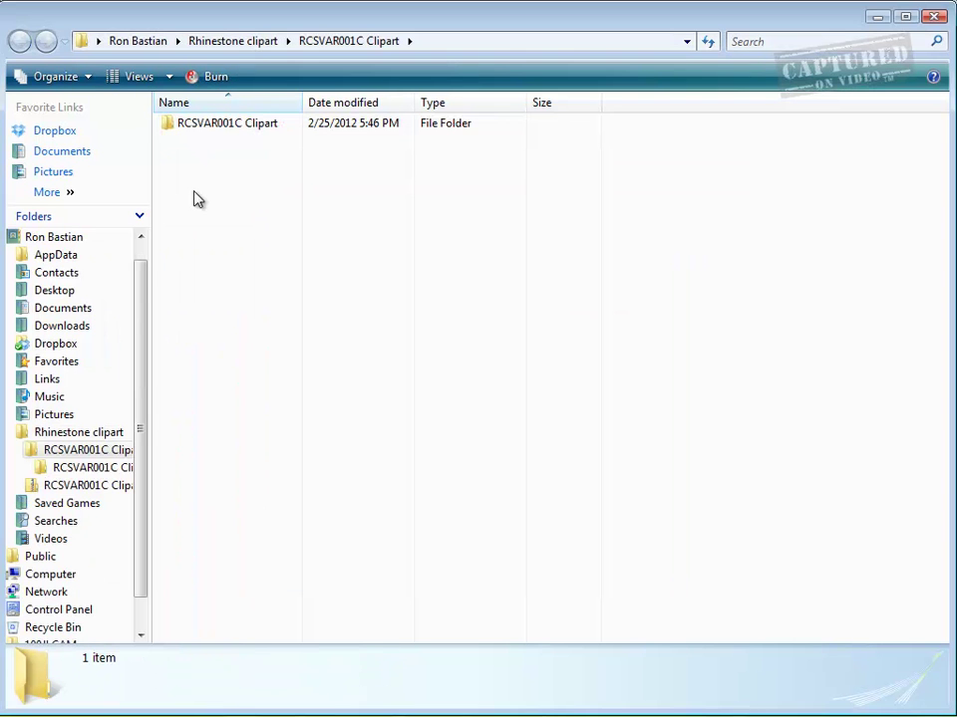
left_click(62, 471)
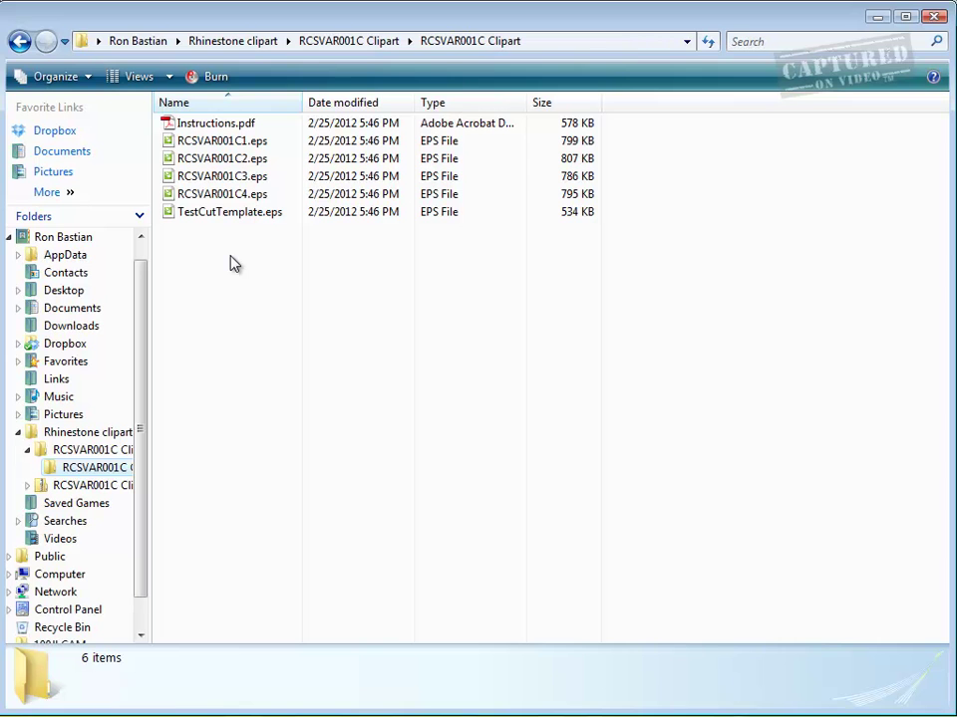
double_click(202, 128)
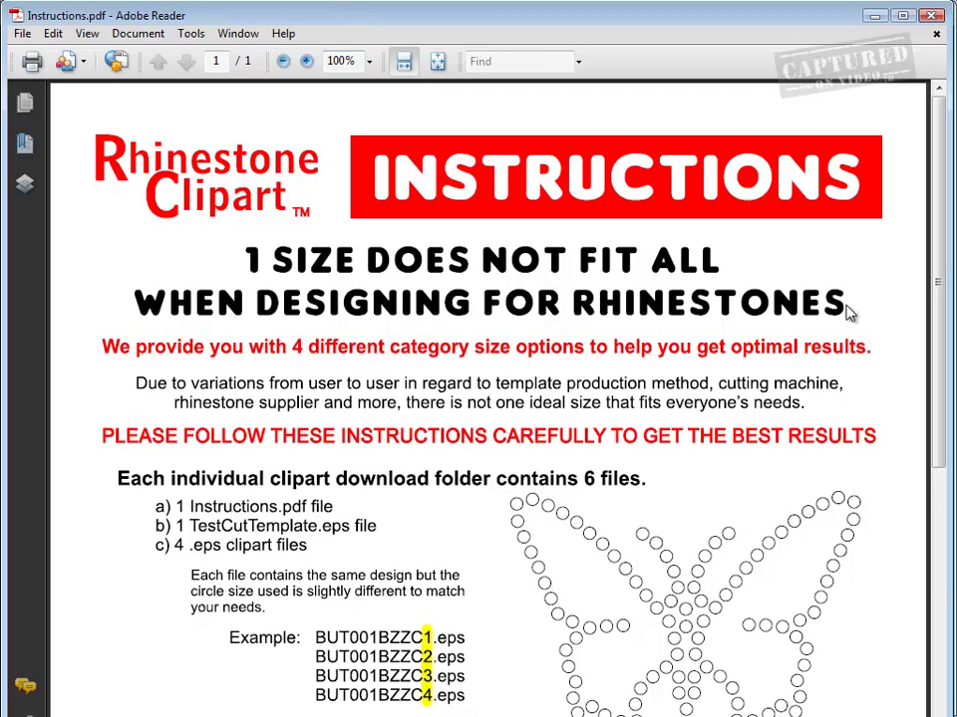
- Scroll through Instructions.pdf to read the size categories and Step 1 test-cut templates
scroll(941, 426, "down", 1)
scroll(941, 426, "down", 10)
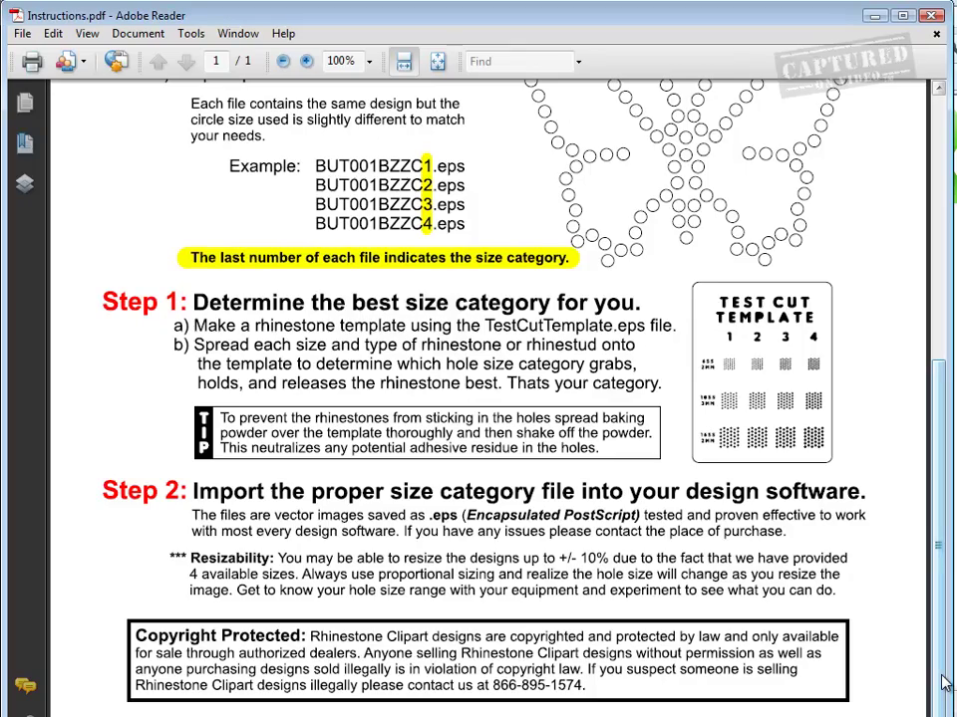
left_click_drag(940, 666, 940, 476)
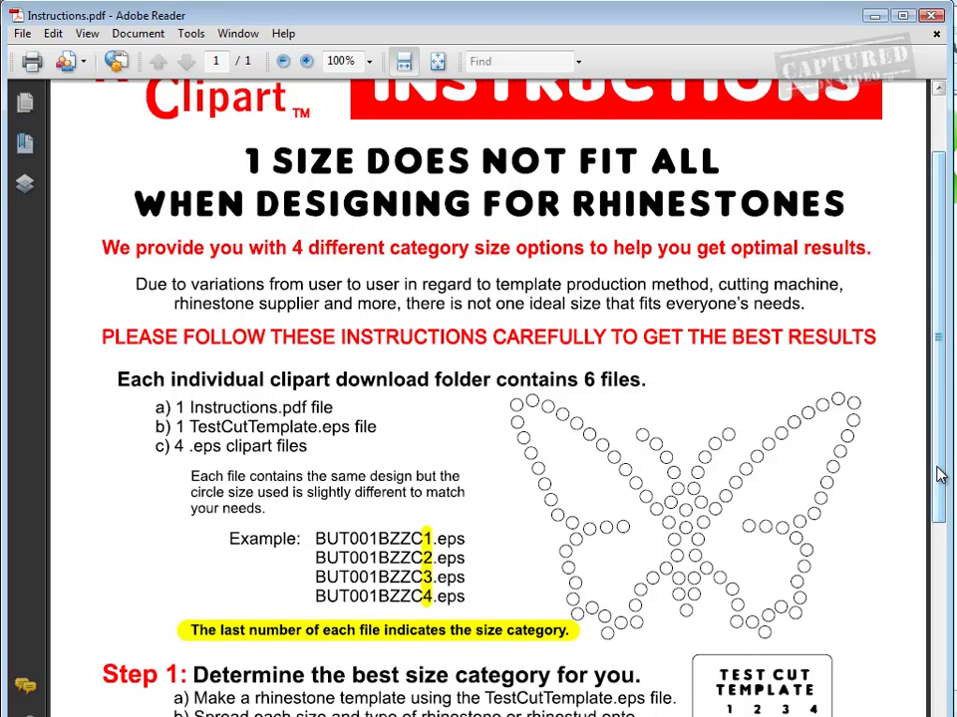
scroll(423, 366, "down", 4)
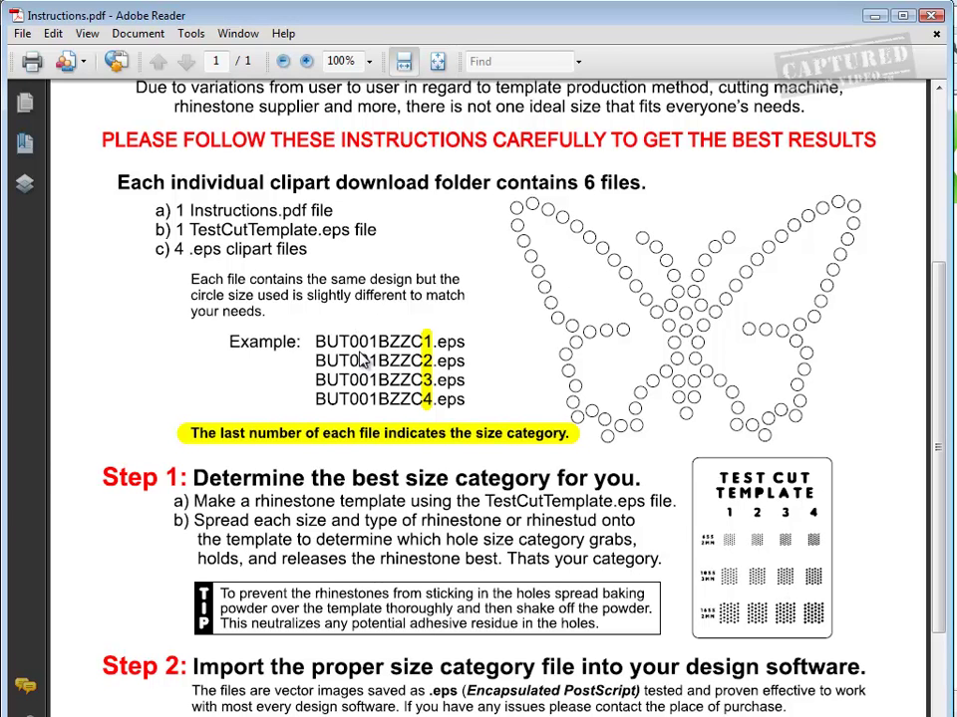
- Close Adobe Reader and the extracted folder window to get back to the Order Detail page
left_click(933, 20)
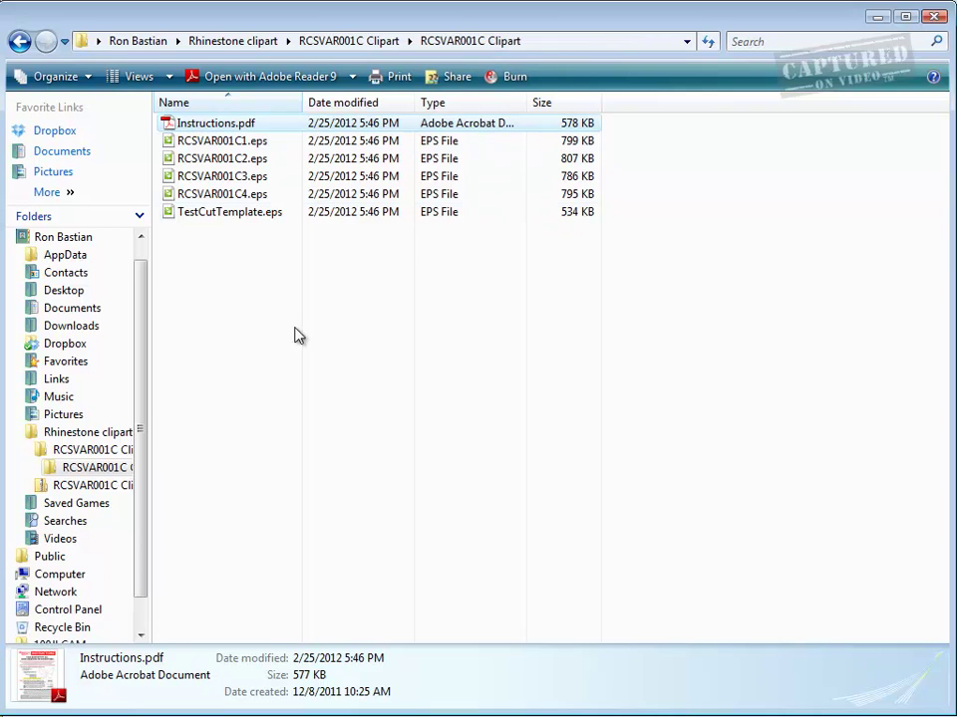
left_click(936, 17)
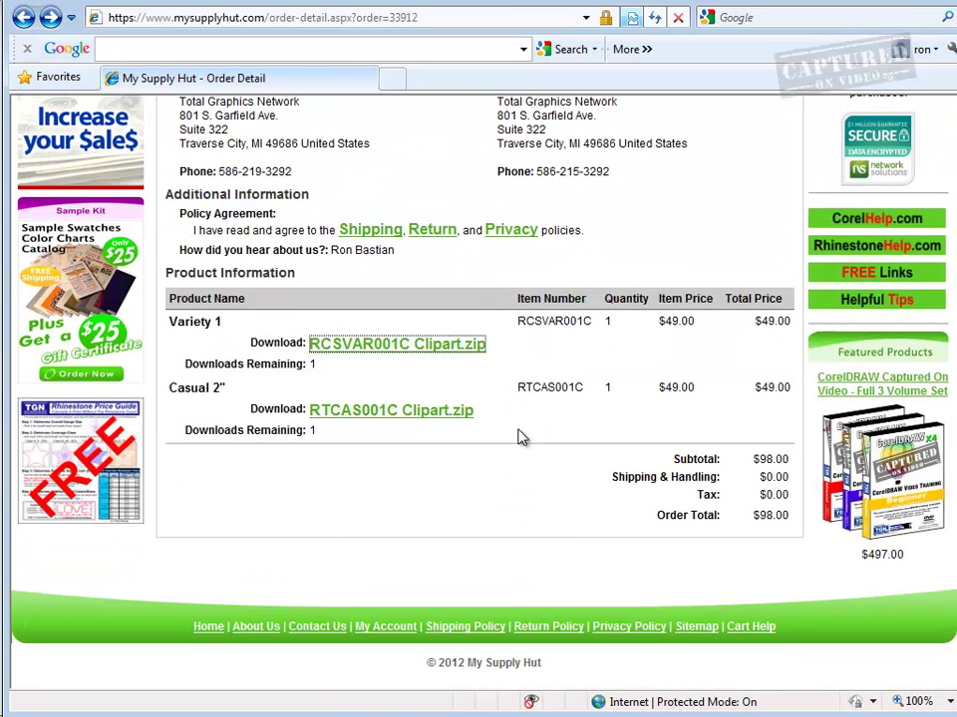
- Download RTCAS001C Clipart.zip and save it into the Rhinestone clipart folder
left_click(357, 417)
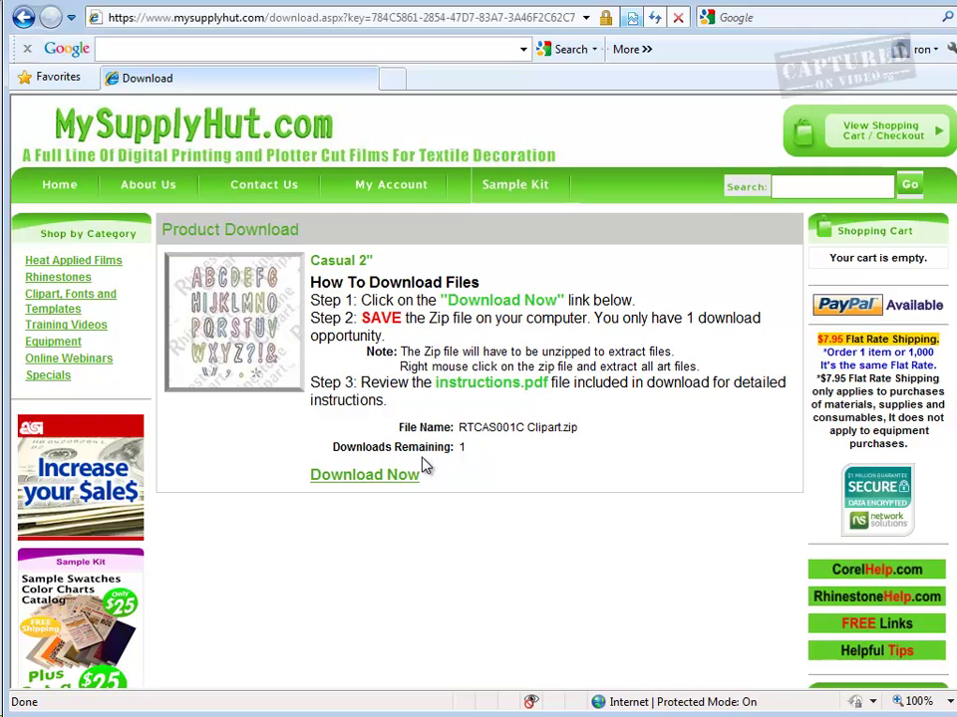
left_click(371, 476)
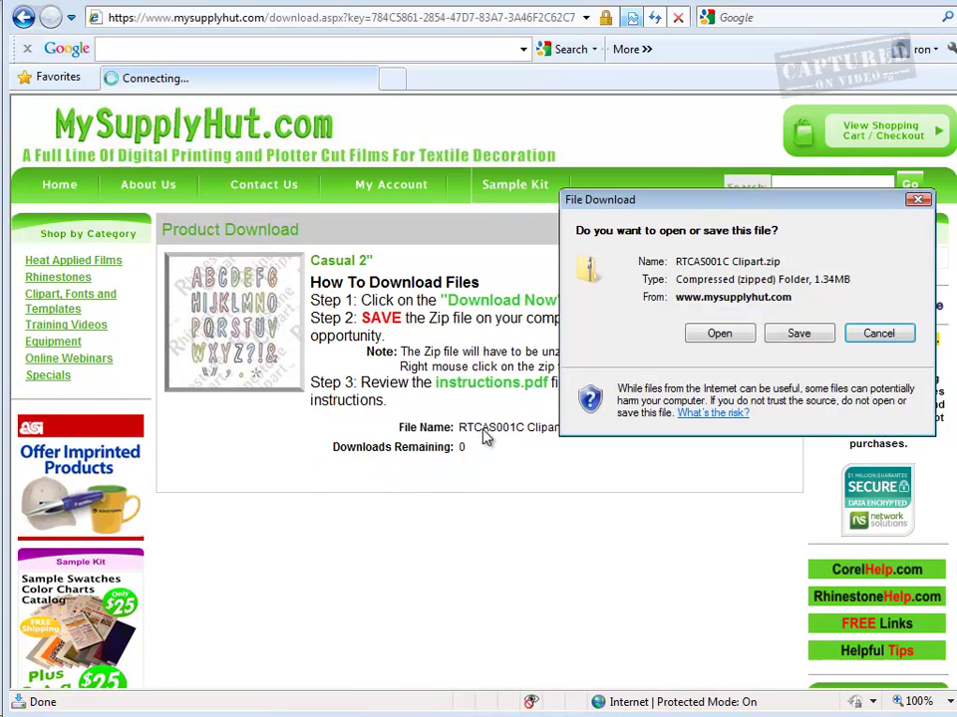
left_click(797, 334)
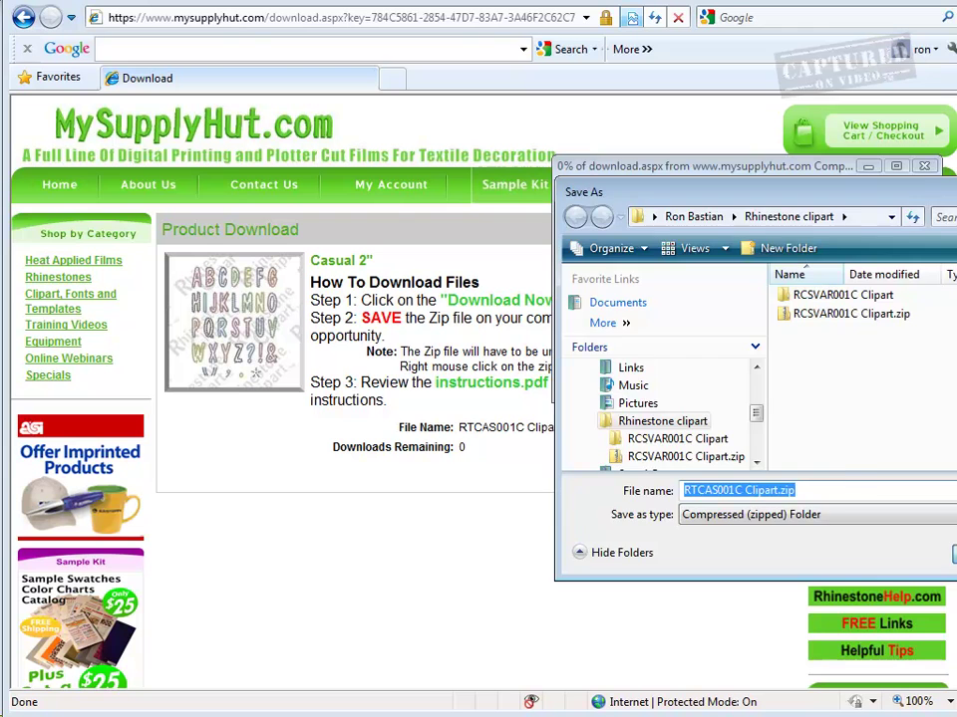
key("Return")
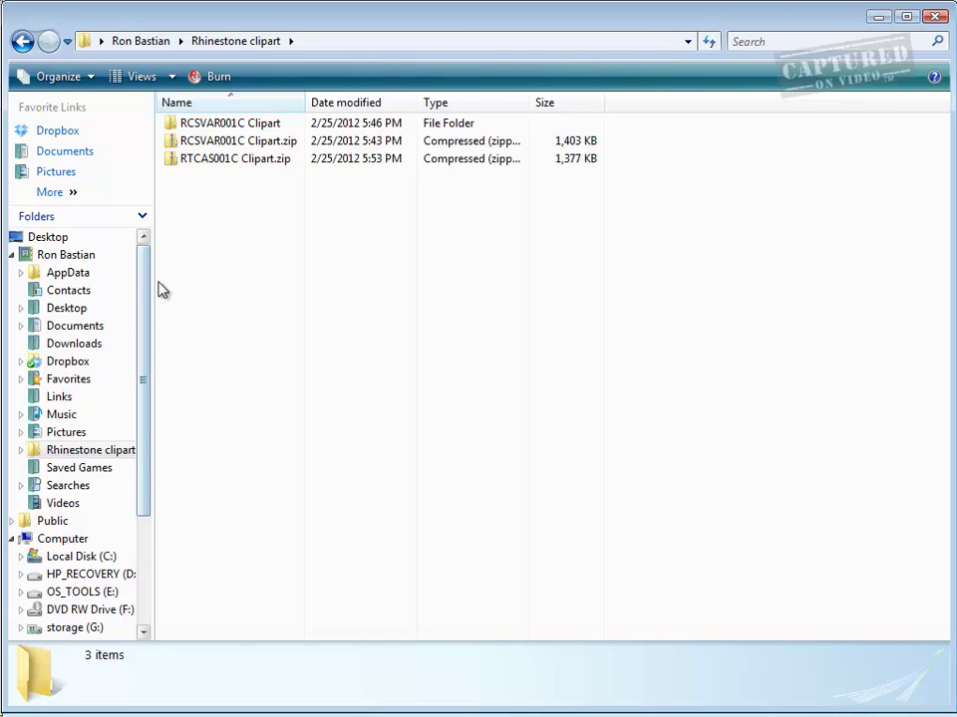
- Extract All from RTCAS001C Clipart.zip into the suggested RTCAS001C Clipart folder
right_click(227, 167)
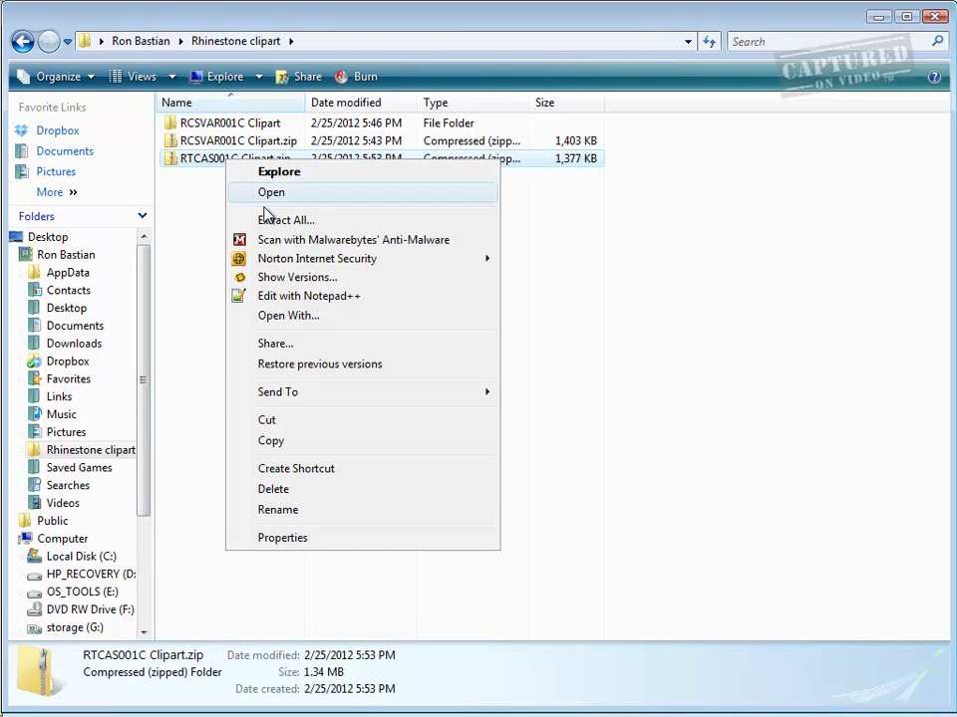
left_click(229, 220)
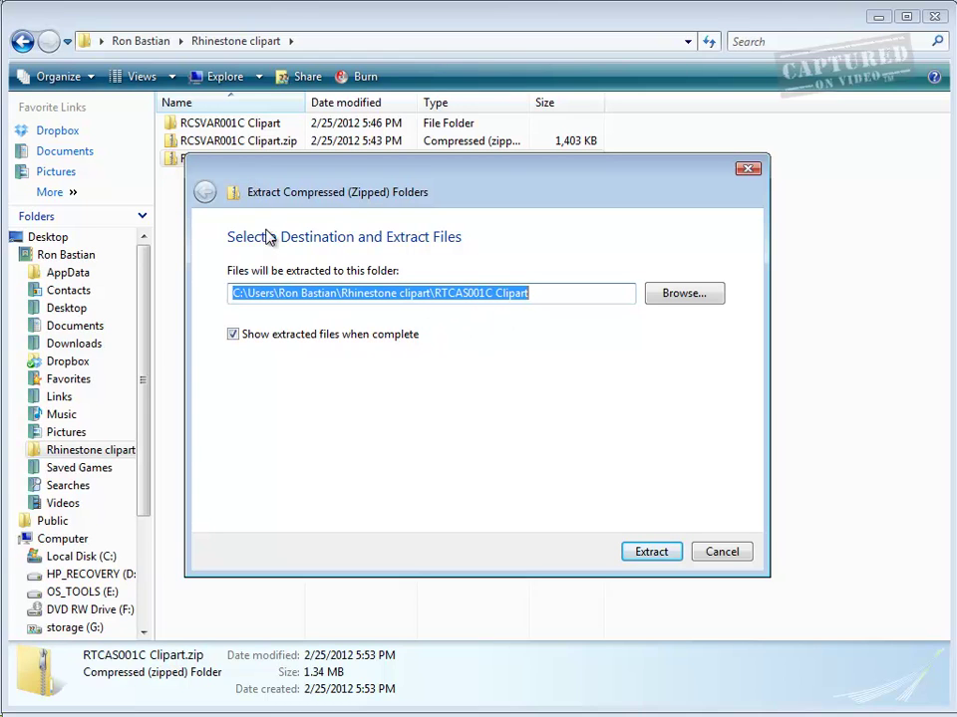
key("Return")
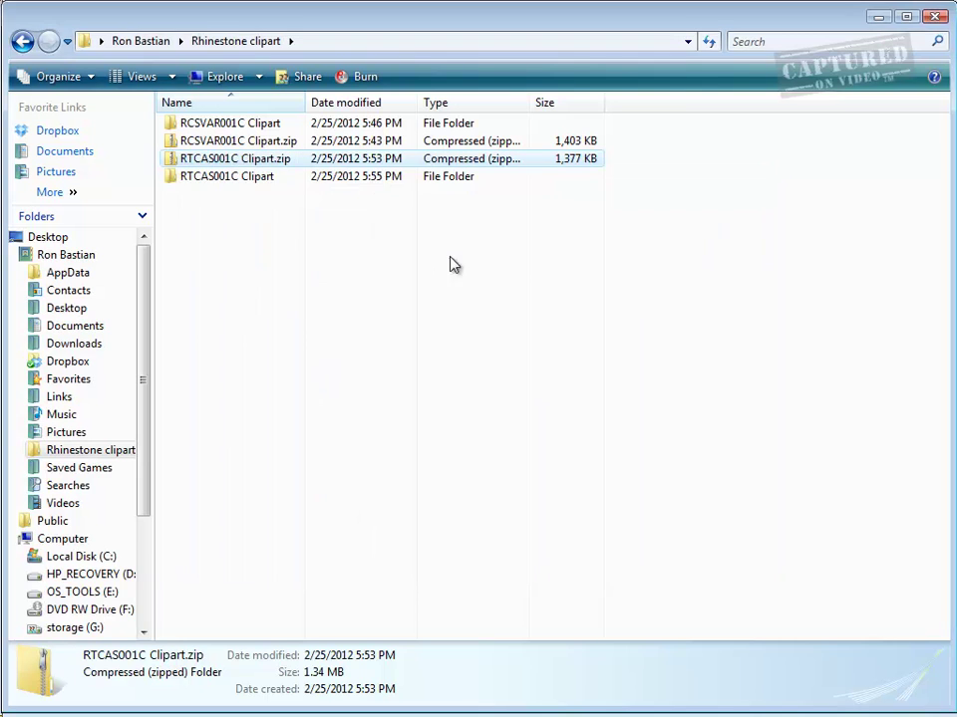
- Open RTCAS001C Clipart and its inner subfolder to show Instructions.pdf and the EPS files
double_click(173, 179)
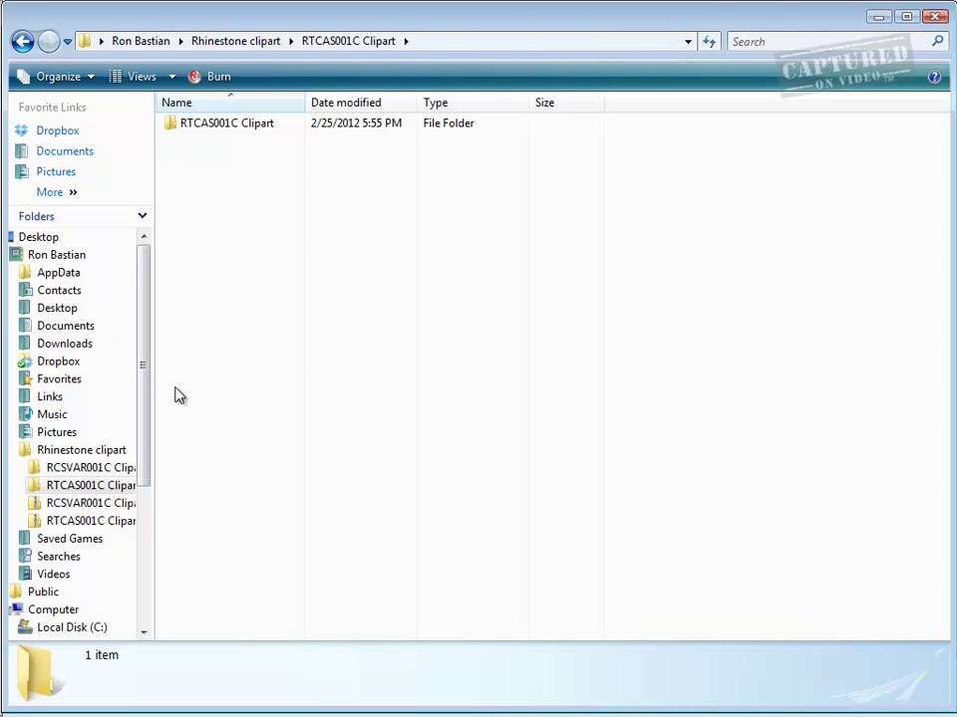
double_click(173, 133)
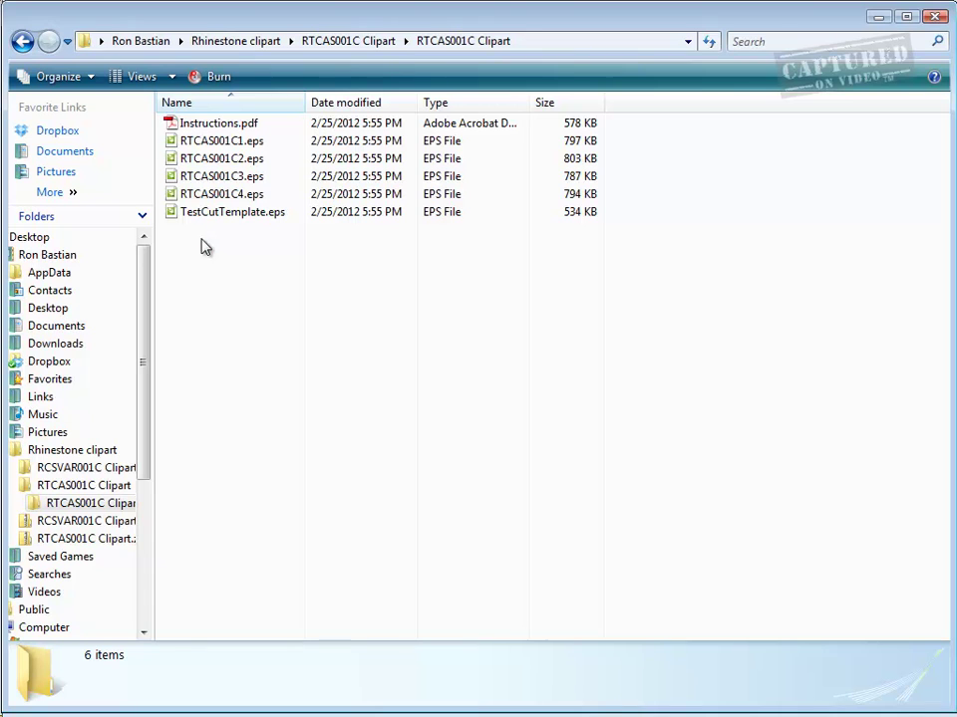